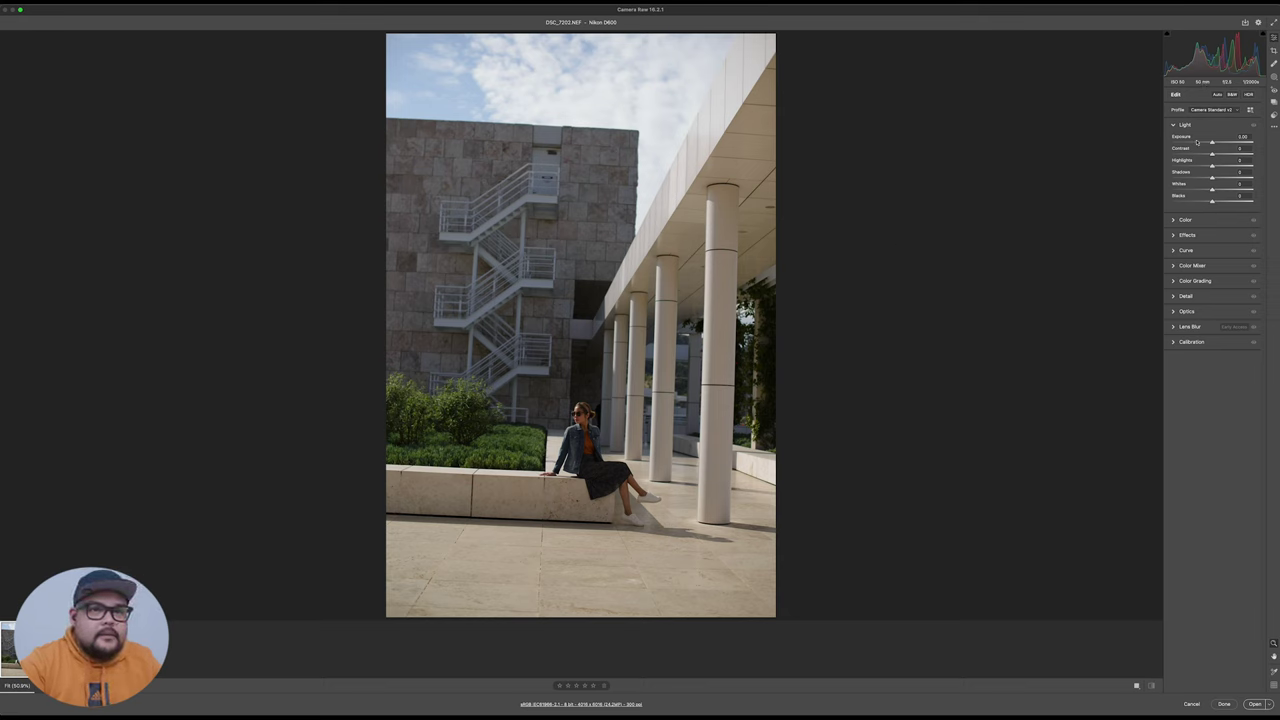
- Set Exposure to +0.75 and Contrast to +8, then strongly lower Highlights and moderately raise Shadows
left_click_drag(1213, 143, 1220, 142)
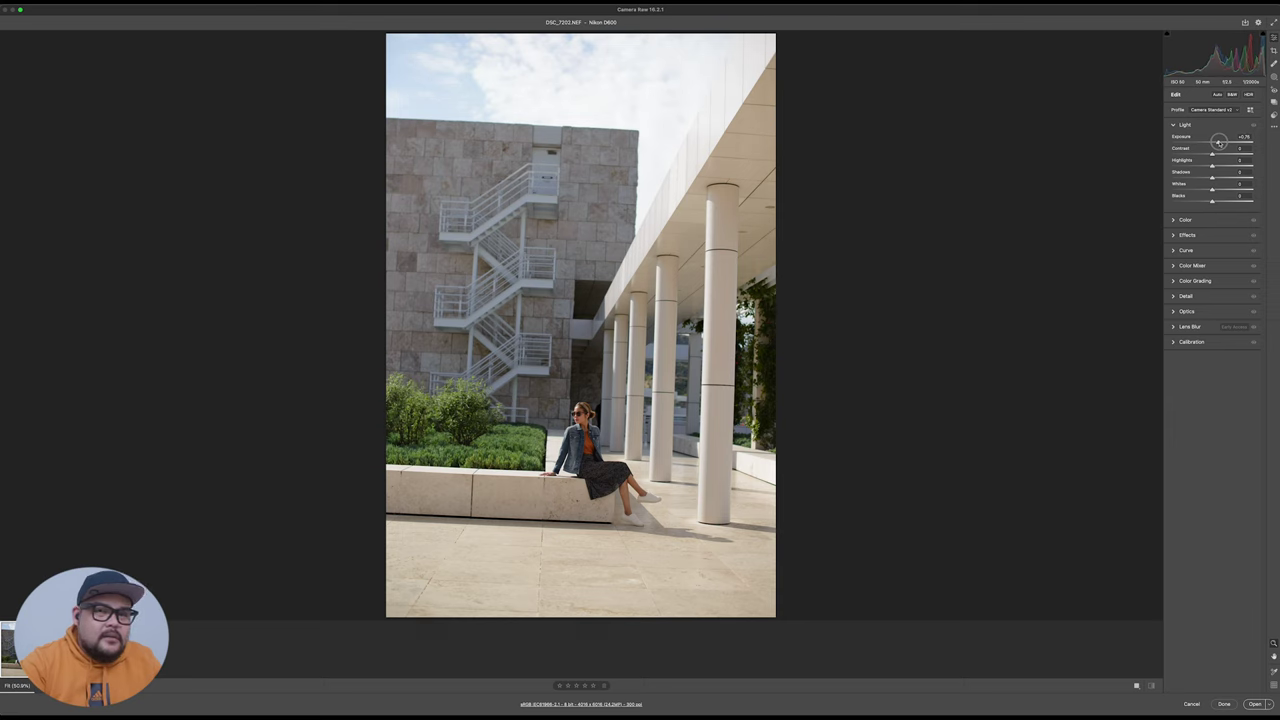
left_click_drag(1219, 142, 1224, 178)
left_click_drag(601, 479, 754, 463)
key("super+0")
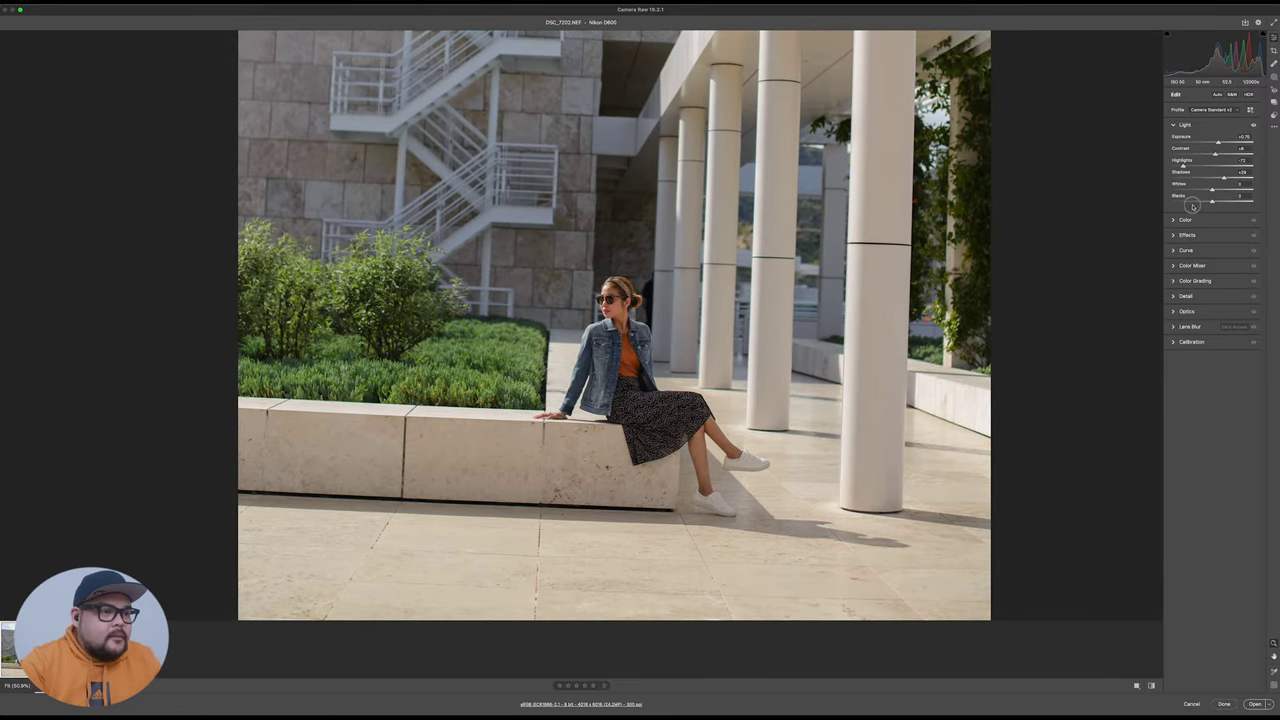
- Lower Blacks to -16 and raise Shadows further to balance the dark areas of the photo
mouse_move(1212, 201)
left_mouse_down()
mouse_move(1190, 201)
mouse_move(1205, 202)
left_mouse_up()
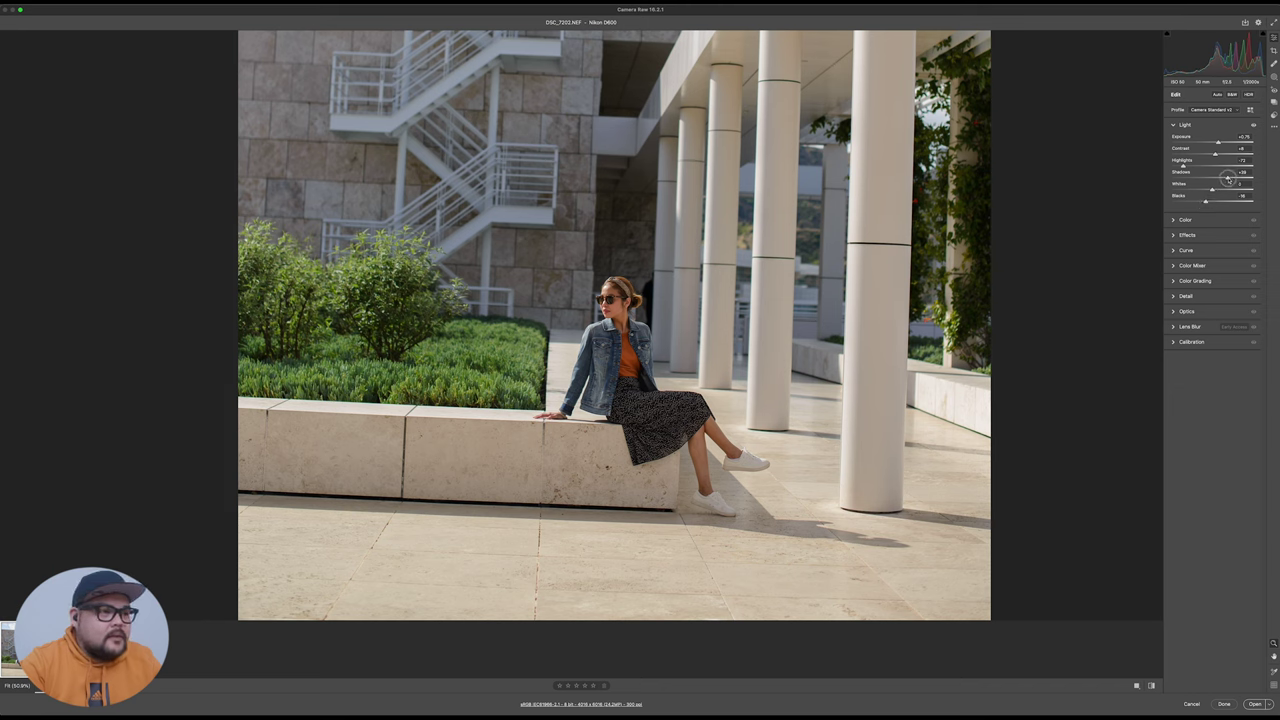
left_click_drag(1228, 178, 1231, 179)
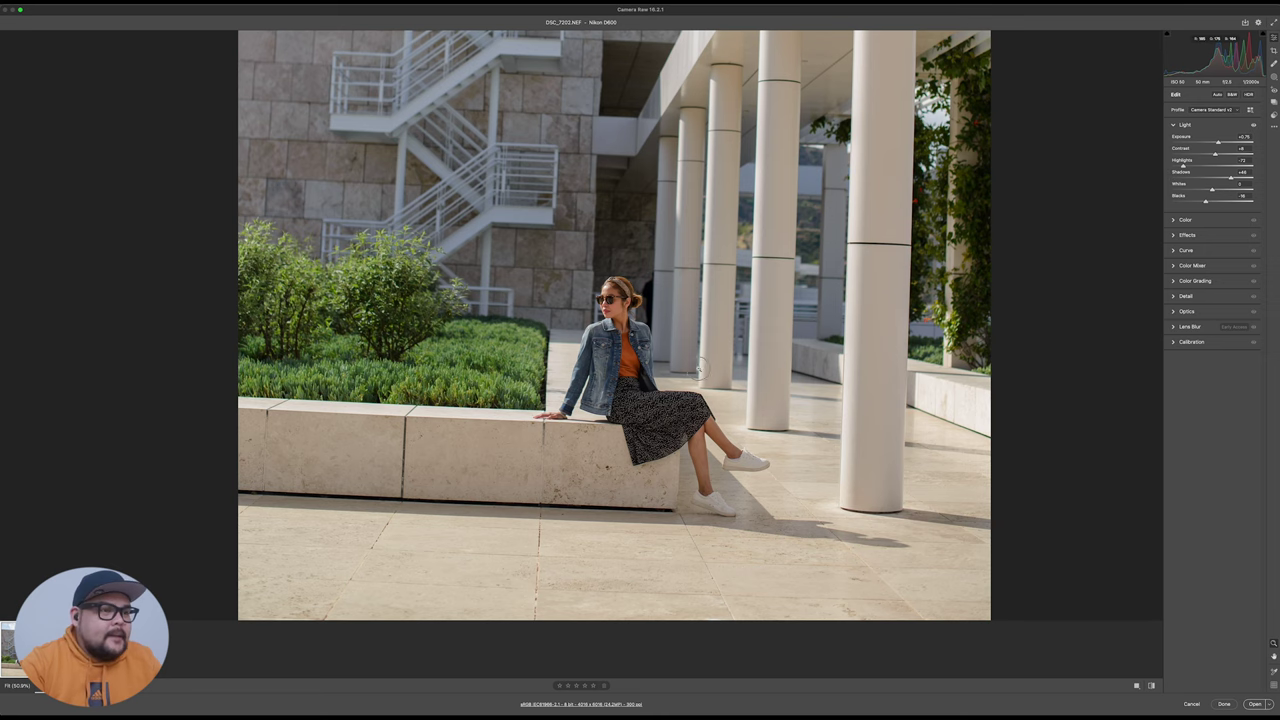
scroll(699, 375, "down", 5)
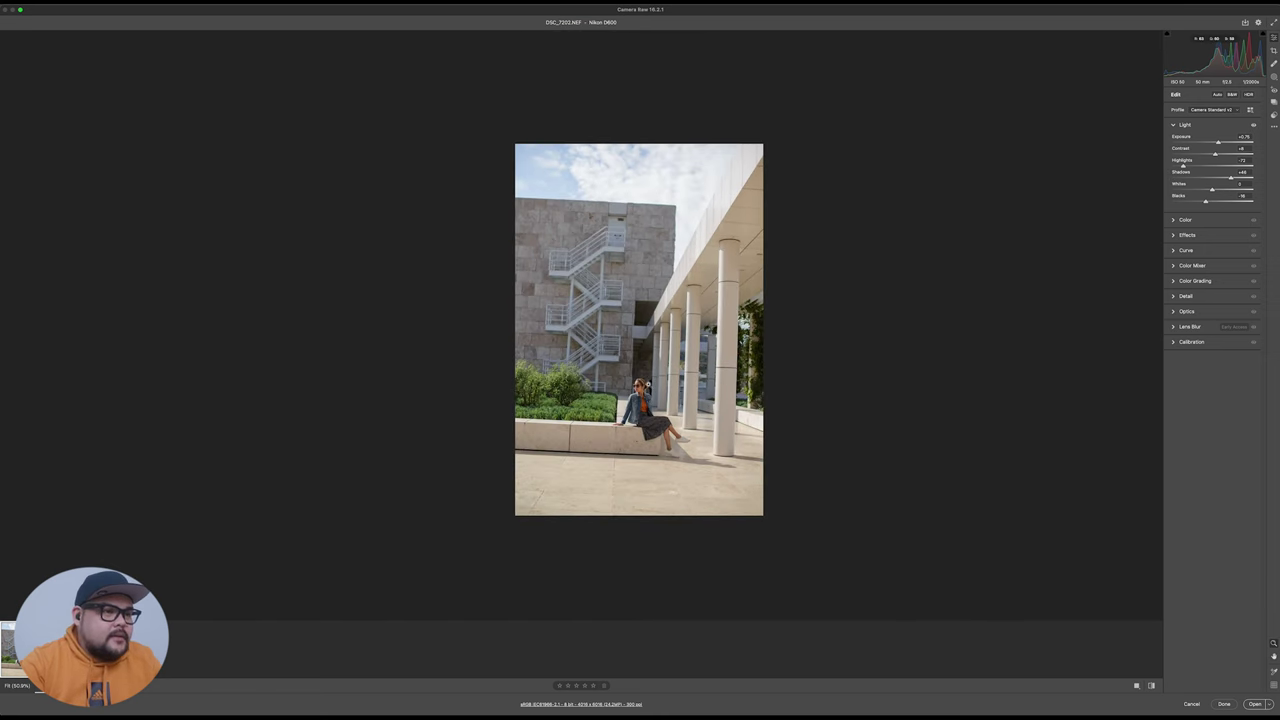
scroll(660, 404, "up", 4)
scroll(687, 392, "down", 2)
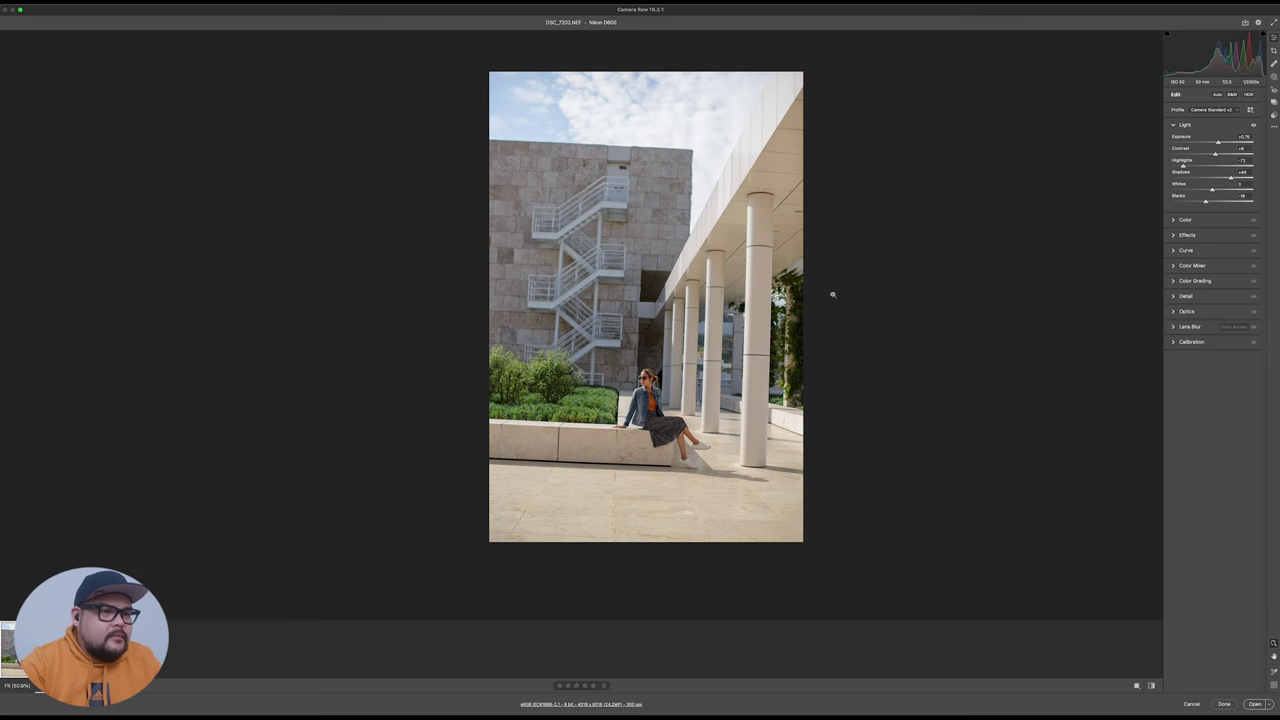
- Crop the photo around the seated woman and staircase at the 4 x 5 / 8 x 10 ratio, level it with Auto Upright, and apply the crop
key("c")
left_click_drag(791, 187, 780, 177)
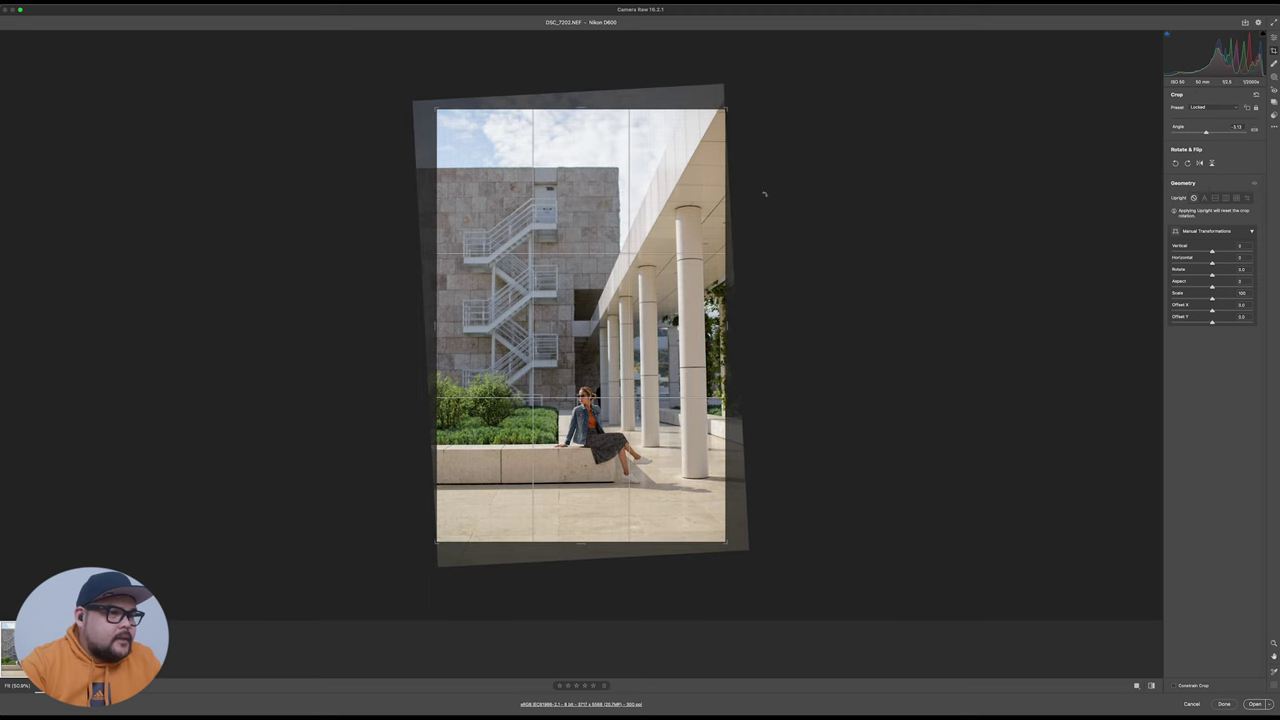
right_click(651, 287)
mouse_move(700, 307)
left_click(760, 345)
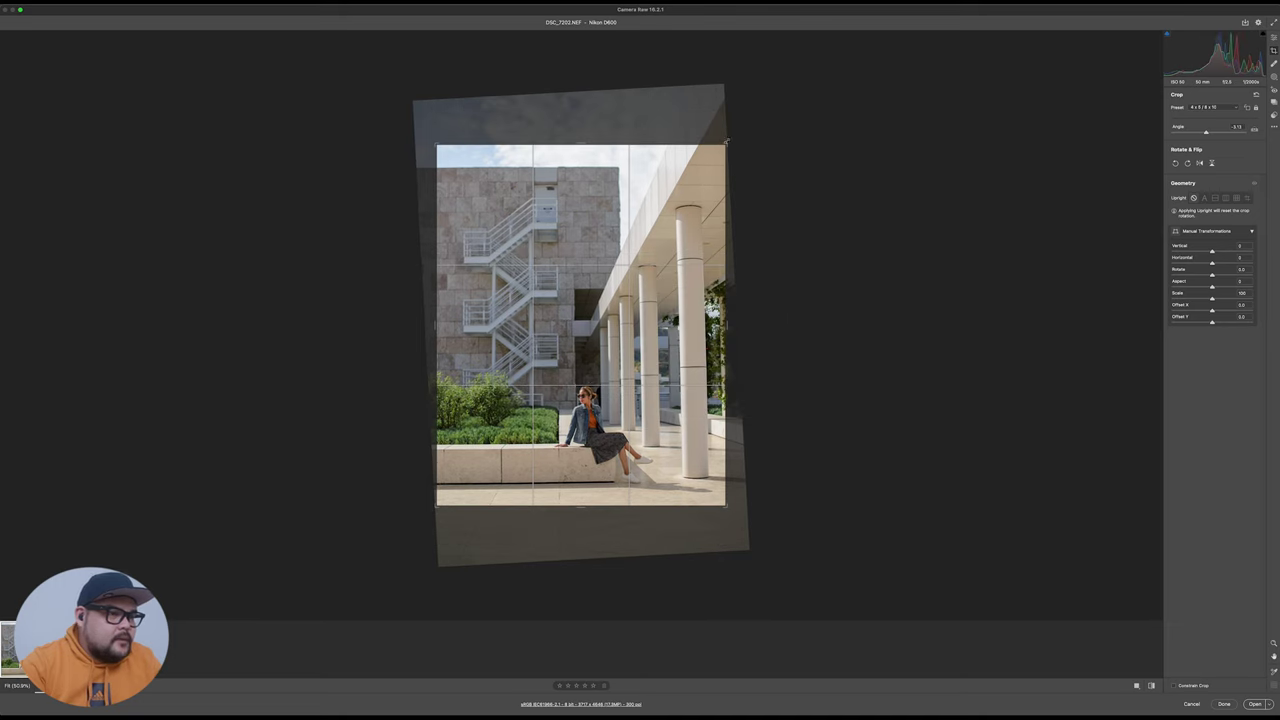
left_click_drag(726, 142, 714, 156)
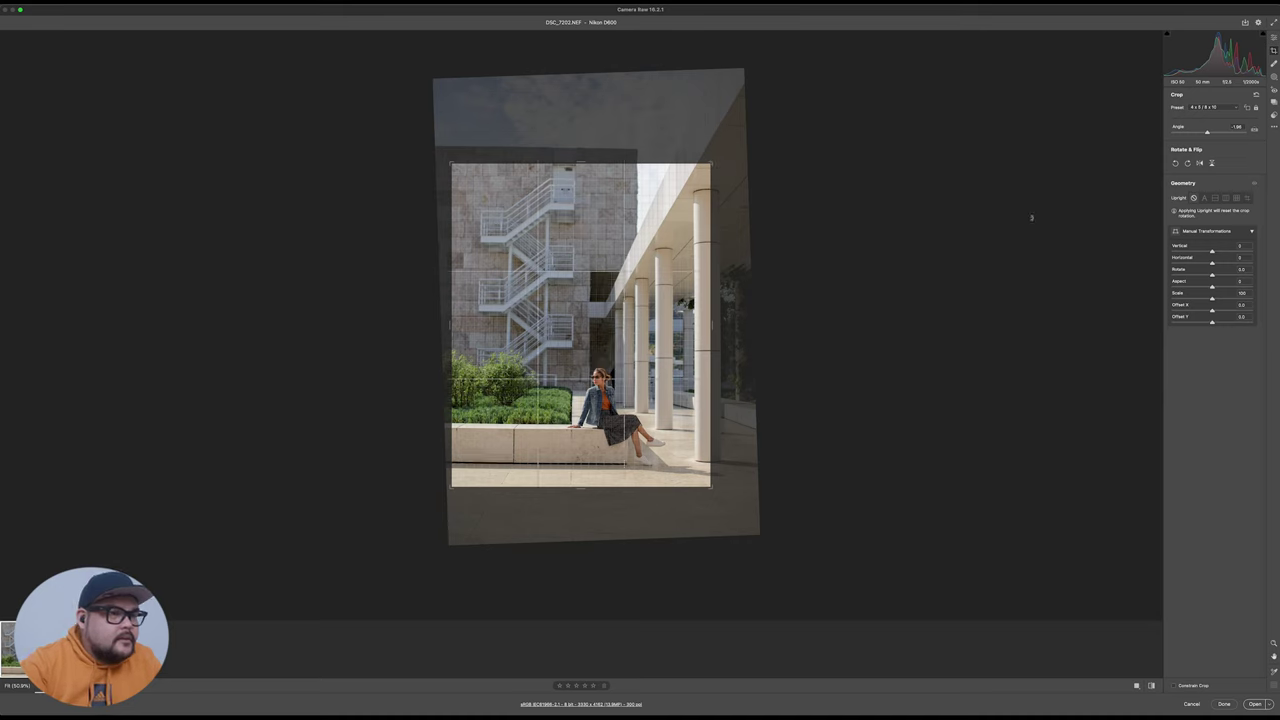
left_click(1203, 198)
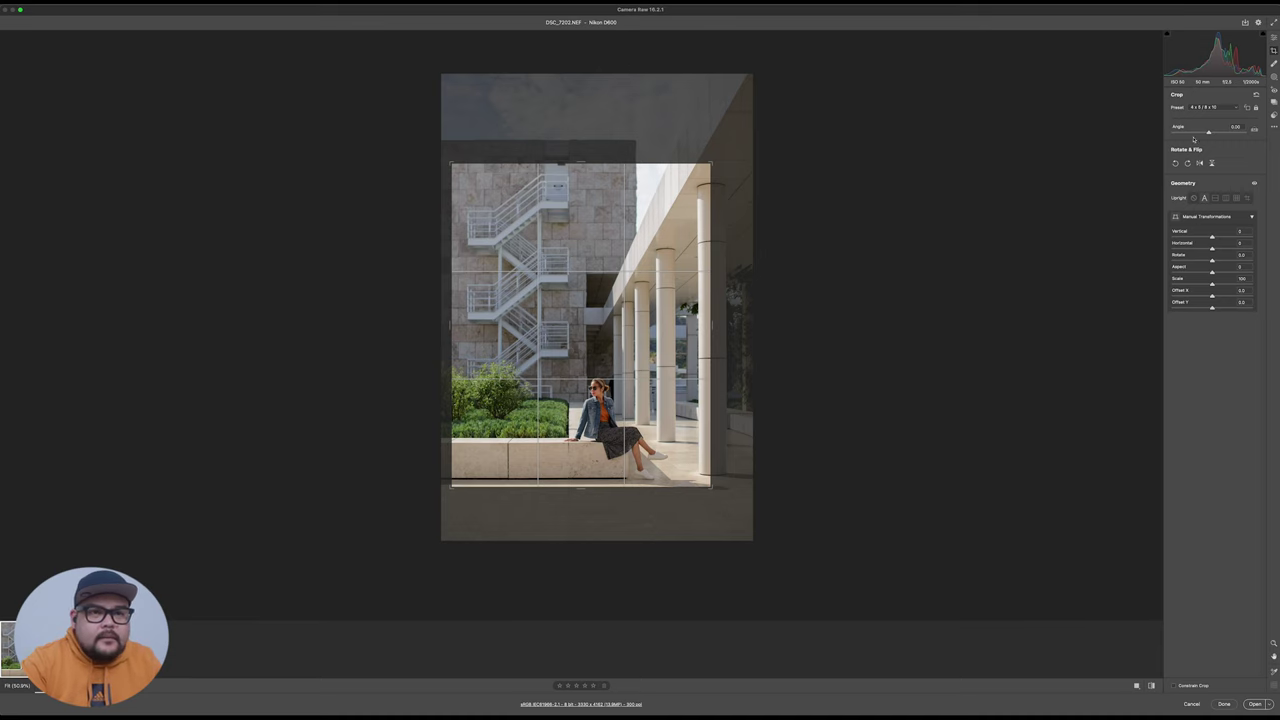
key("Return")
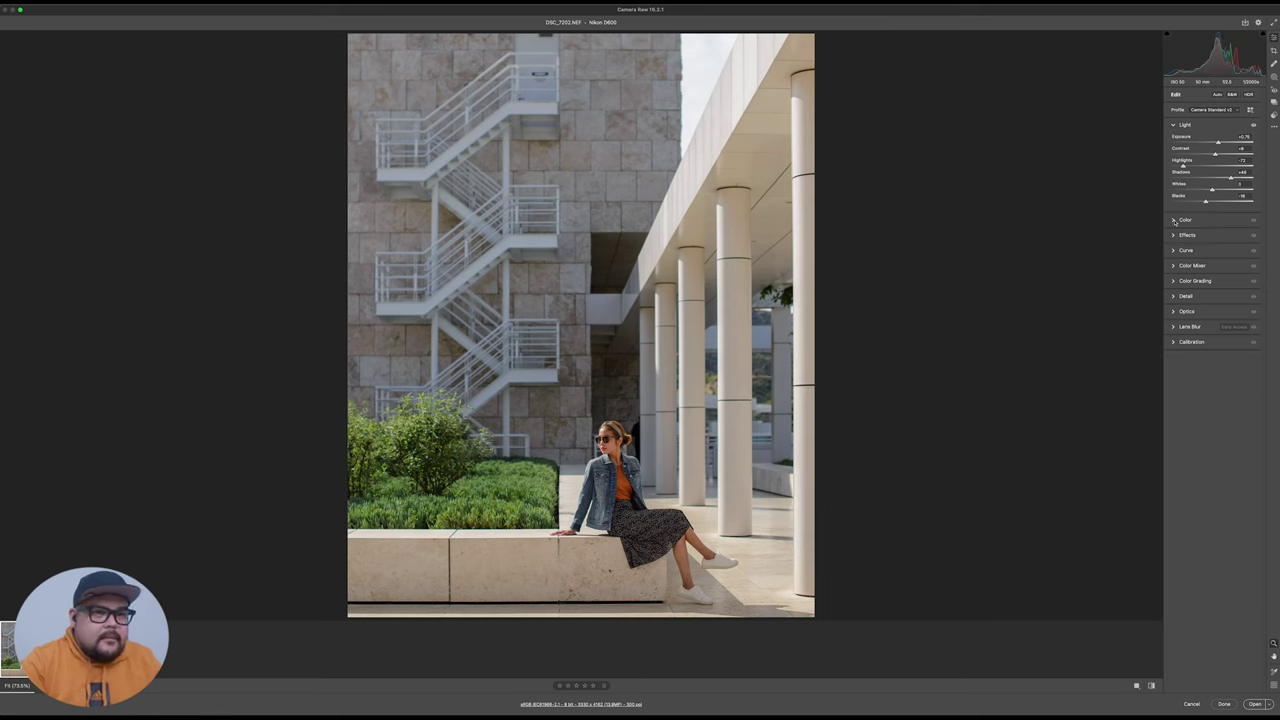
- Cool the white balance by lowering Temperature slightly, checking the woman's skin tones
left_click(1174, 220)
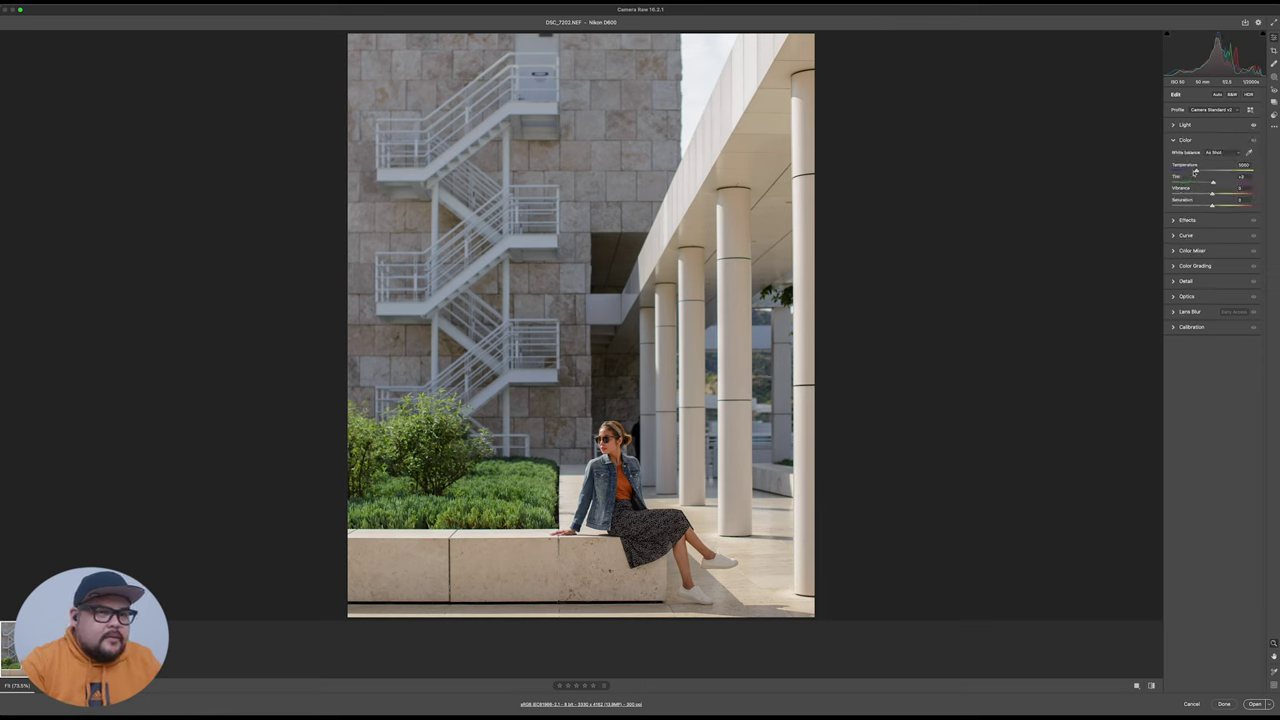
left_click_drag(1194, 172, 1194, 172)
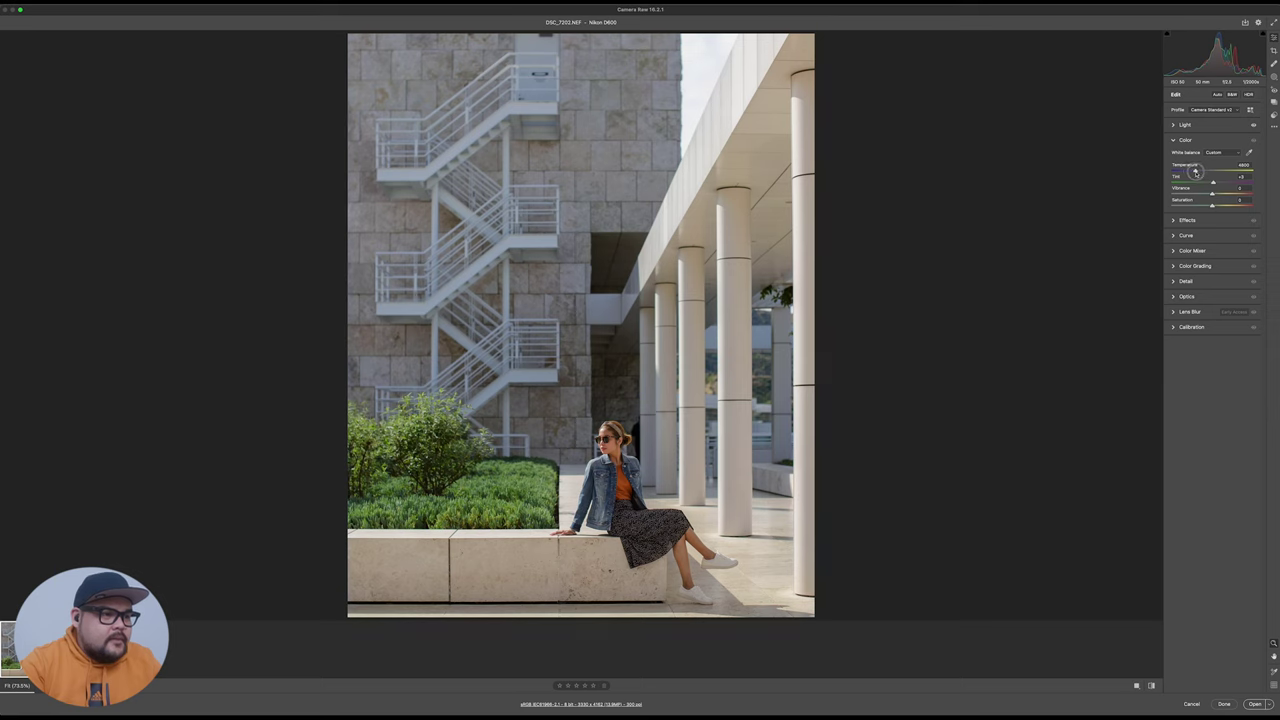
left_click_drag(1195, 172, 1192, 172)
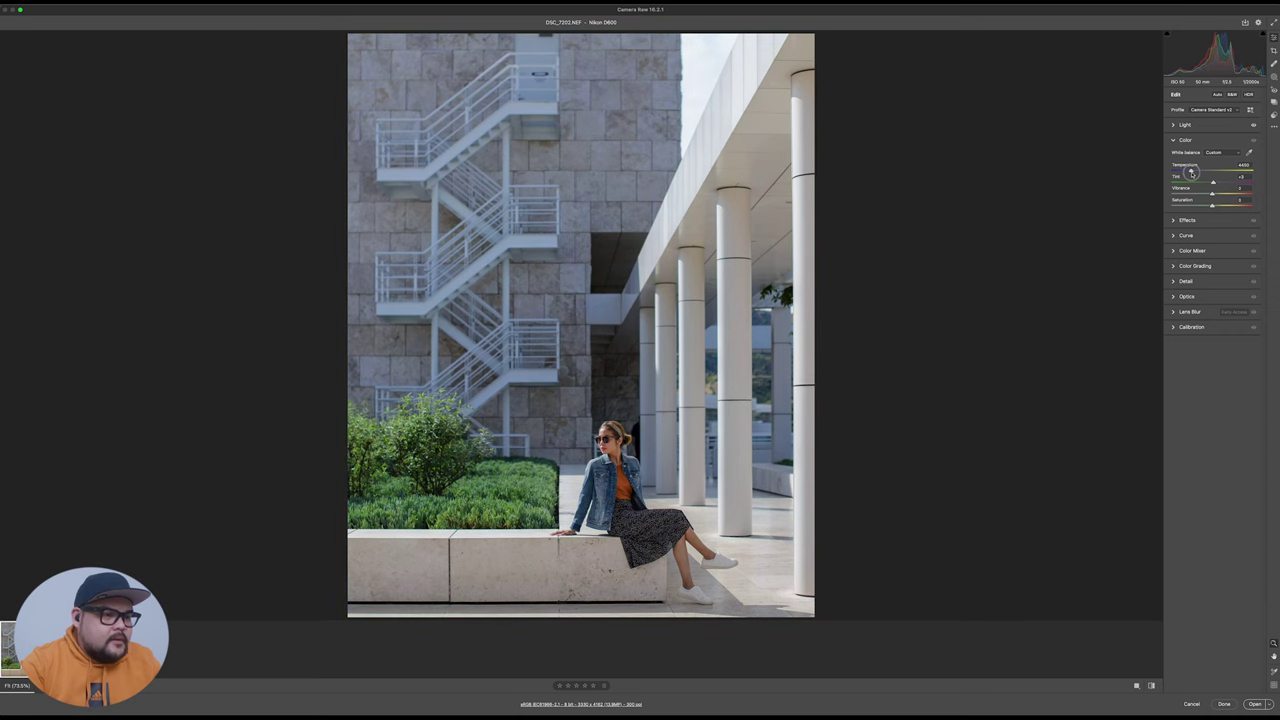
left_click(604, 447)
left_click_drag(746, 431, 882, 318)
left_click_drag(1191, 170, 1192, 170)
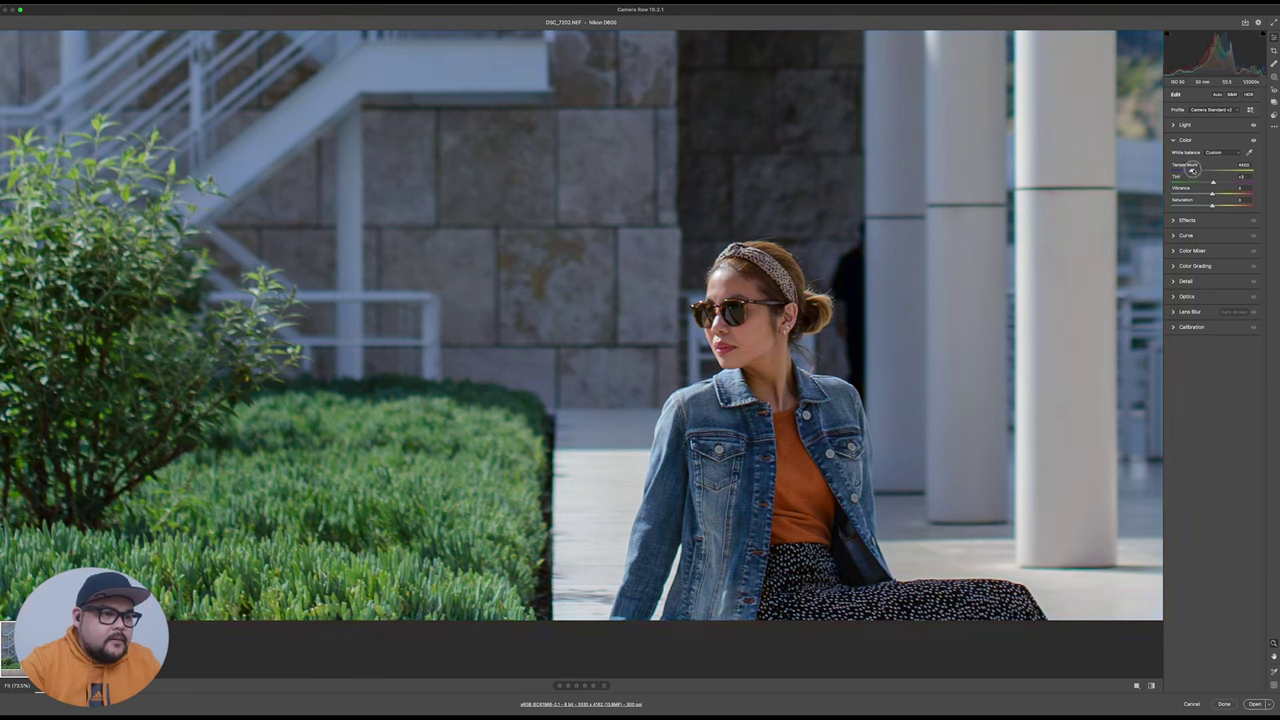
left_click_drag(776, 360, 725, 336)
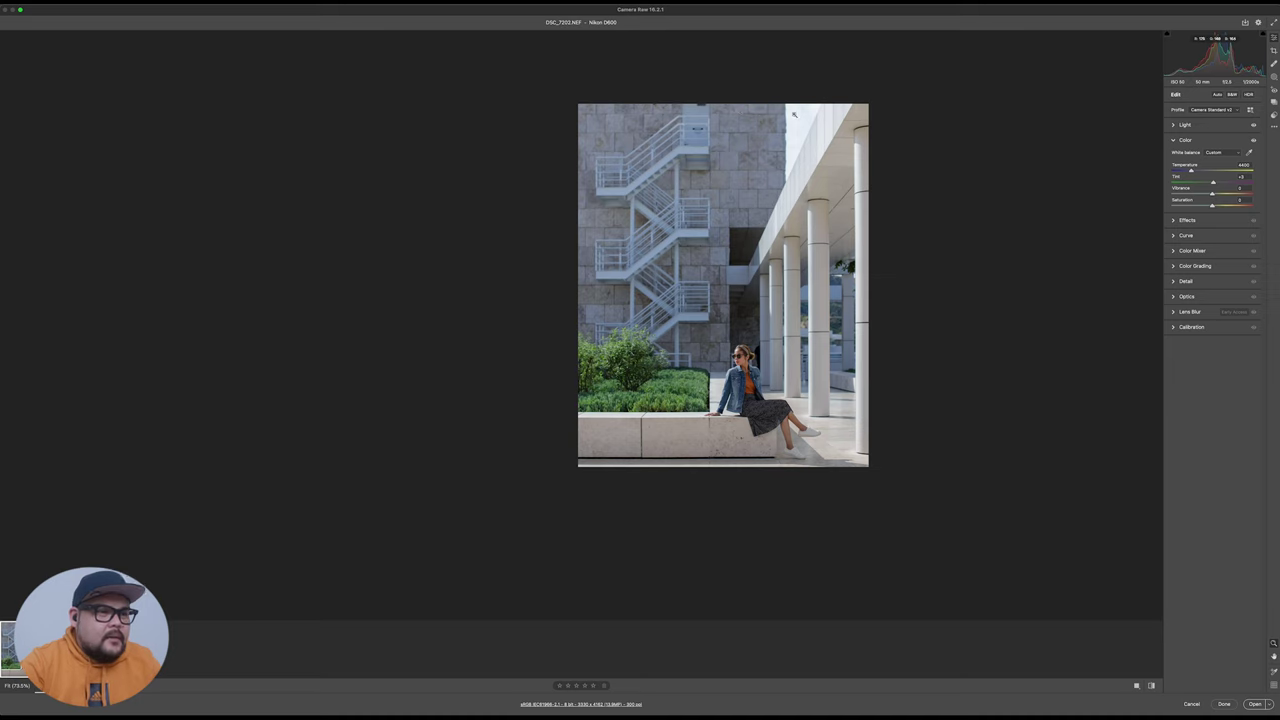
- Try changing the luminance of the midtones, shadows and highlights in Color Grading
left_click(1174, 266)
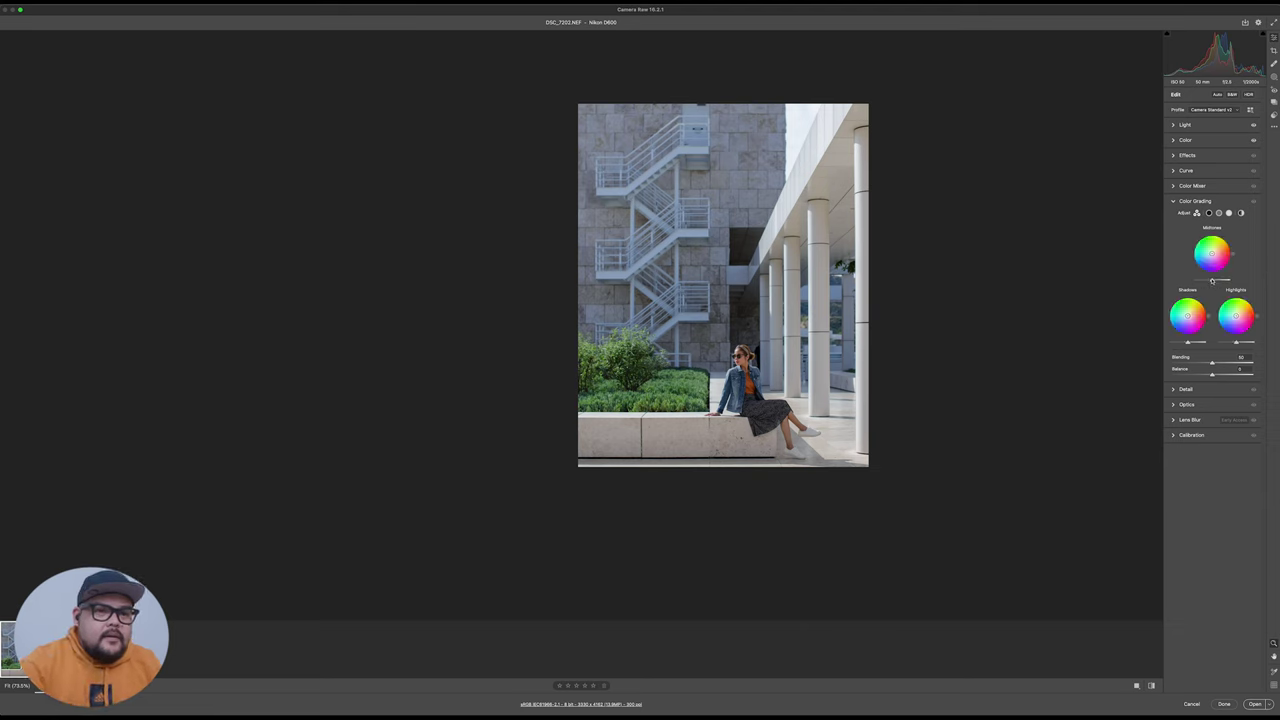
mouse_move(1213, 280)
left_mouse_down()
mouse_move(1195, 280)
mouse_move(1221, 273)
left_mouse_up()
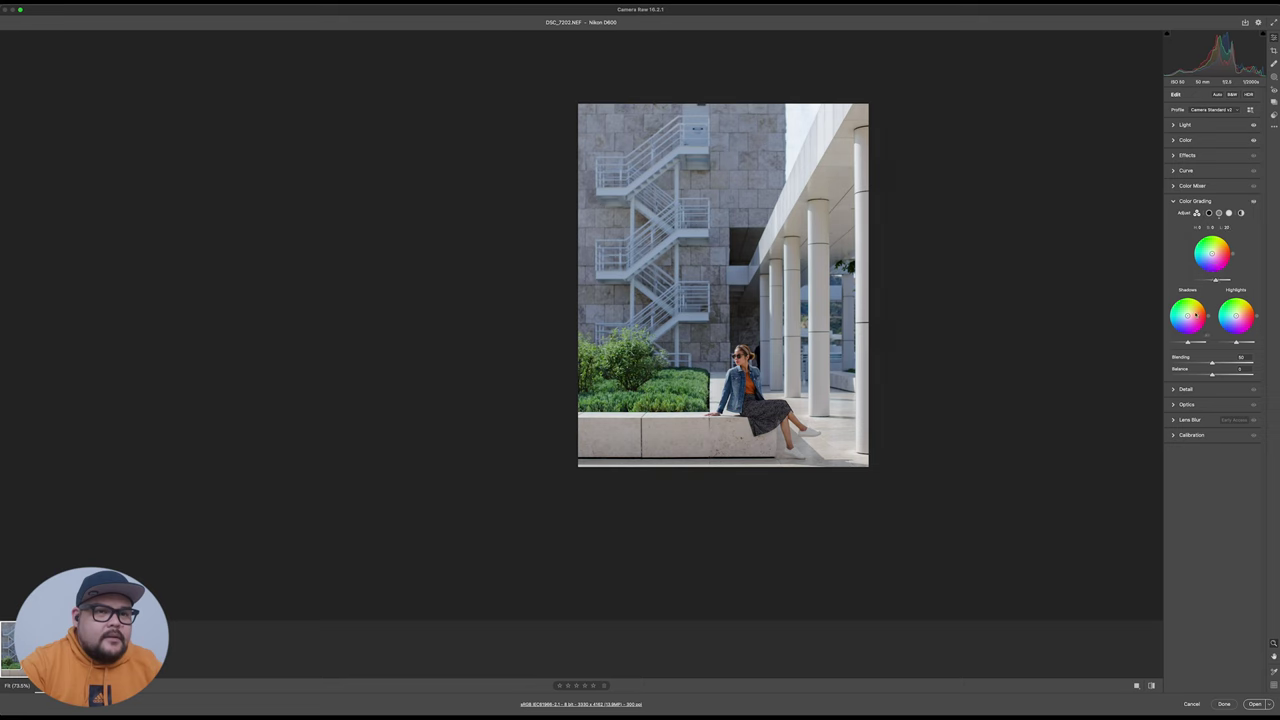
left_click_drag(1188, 342, 1240, 339)
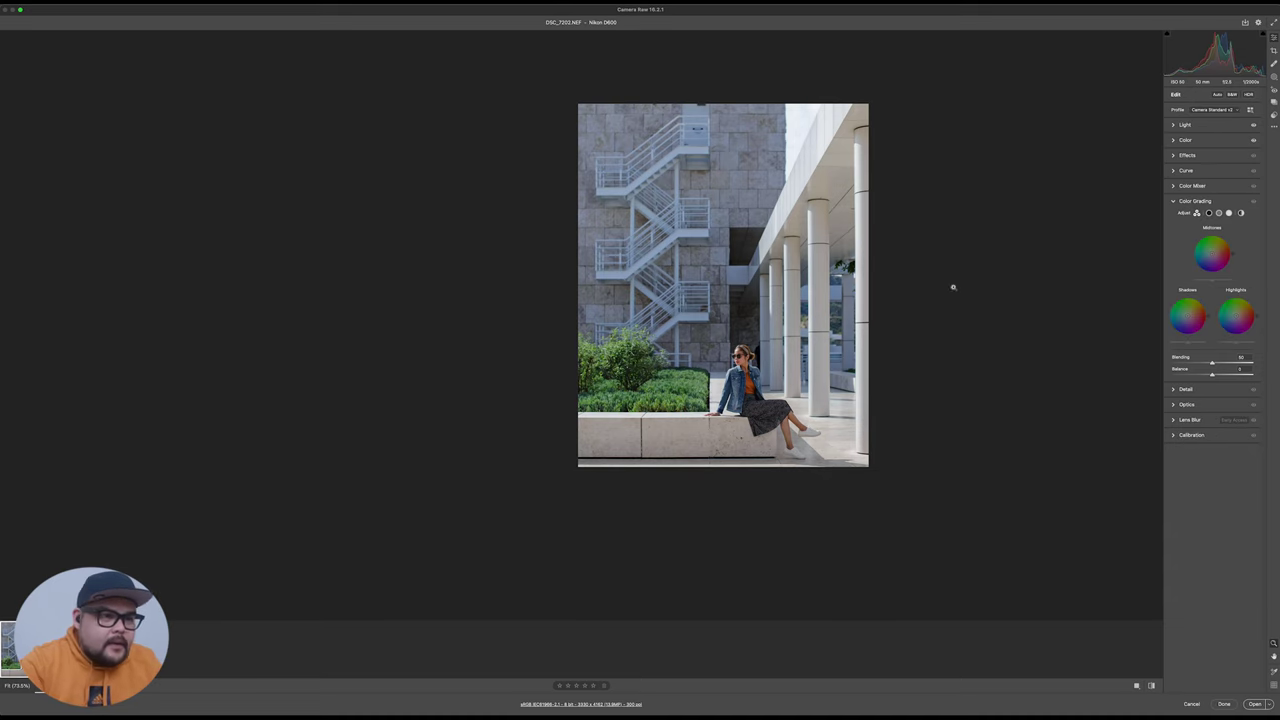
- Add a subtle warm yellow-orange tint to the highlights with Color Grading
left_click(721, 349)
left_click_drag(830, 281, 809, 444)
left_click_drag(755, 273, 727, 450)
left_click(571, 225)
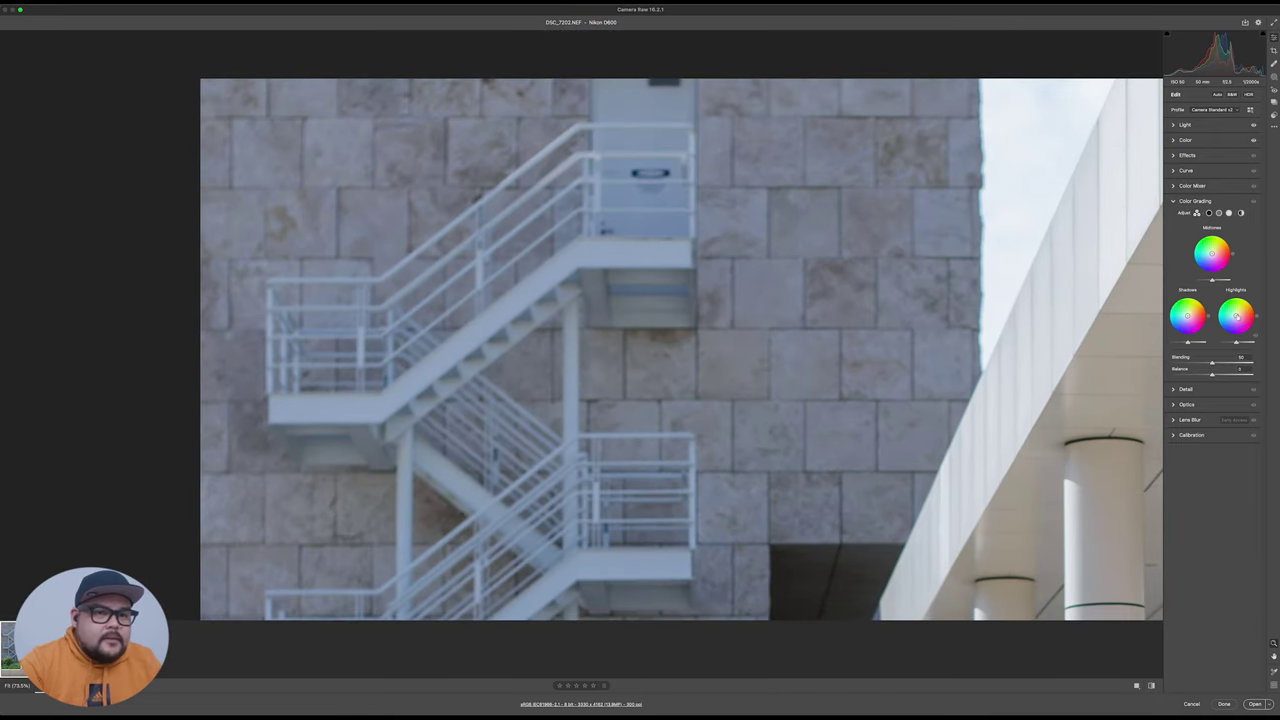
left_click_drag(1237, 316, 1239, 312)
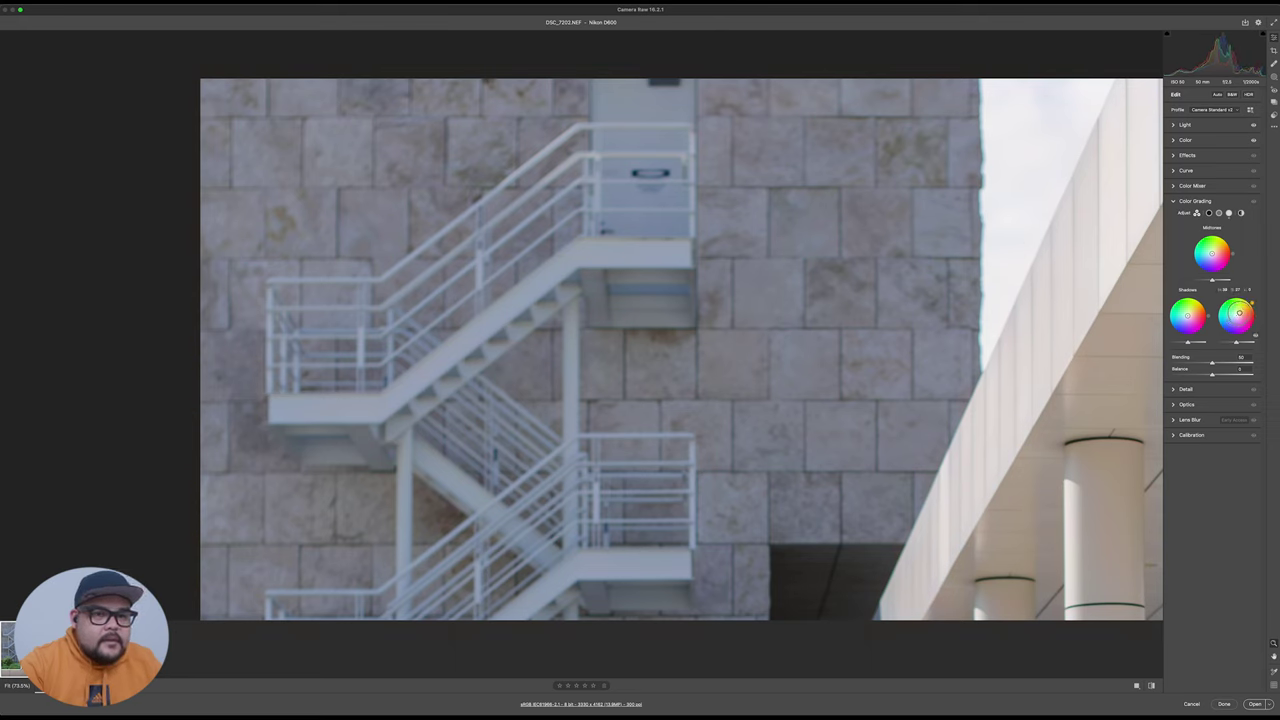
- Tint the Color Grading midtones slightly red and raise their luminance a little
key("space")
left_click_drag(873, 354, 626, 237)
left_click_drag(628, 531, 831, 356)
scroll(835, 433, "up", 3)
scroll(853, 458, "down", 5)
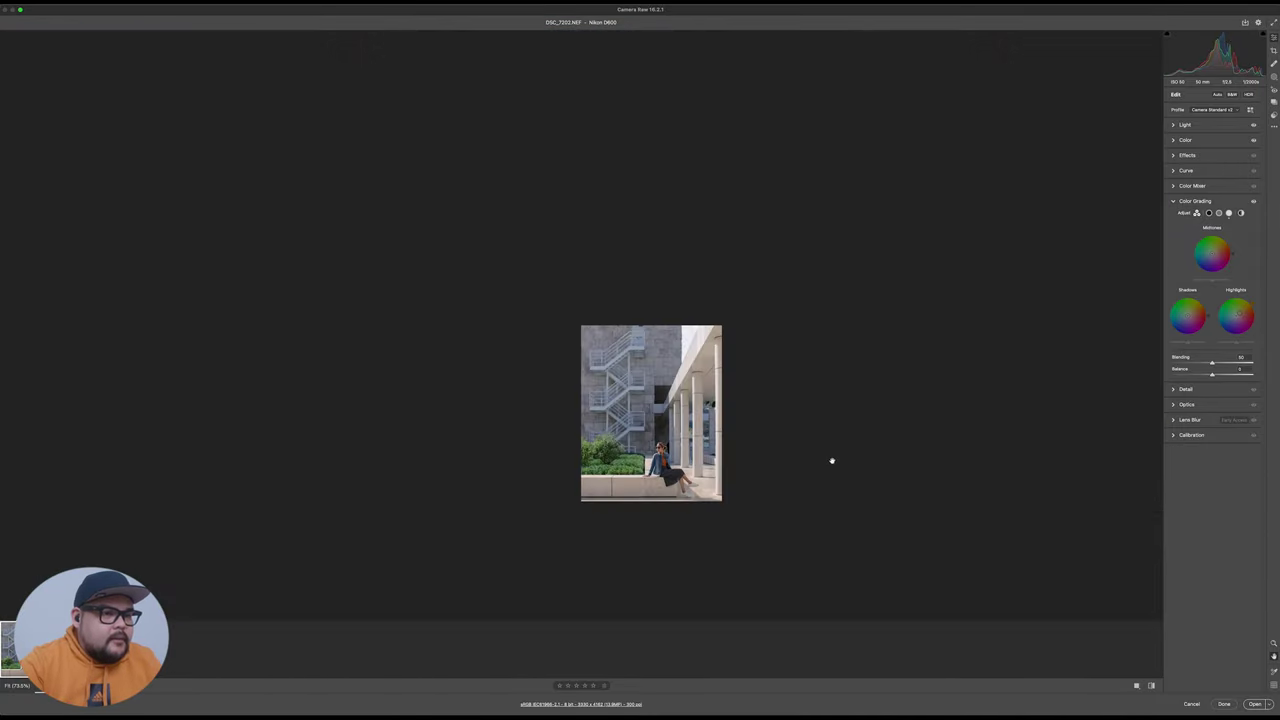
scroll(831, 460, "up", 4)
scroll(681, 409, "up", 2)
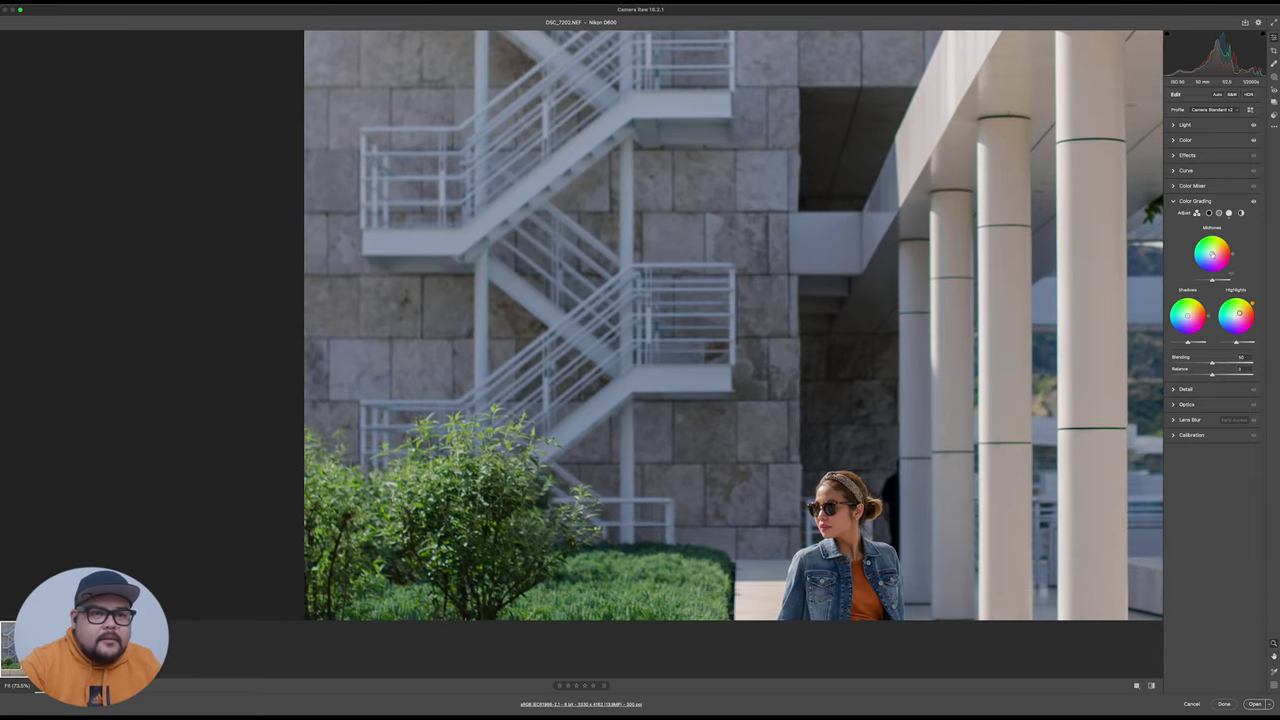
mouse_move(1213, 252)
left_mouse_down()
mouse_move(1224, 238)
mouse_move(1237, 248)
mouse_move(1220, 259)
mouse_move(1232, 262)
mouse_move(1212, 253)
left_mouse_up()
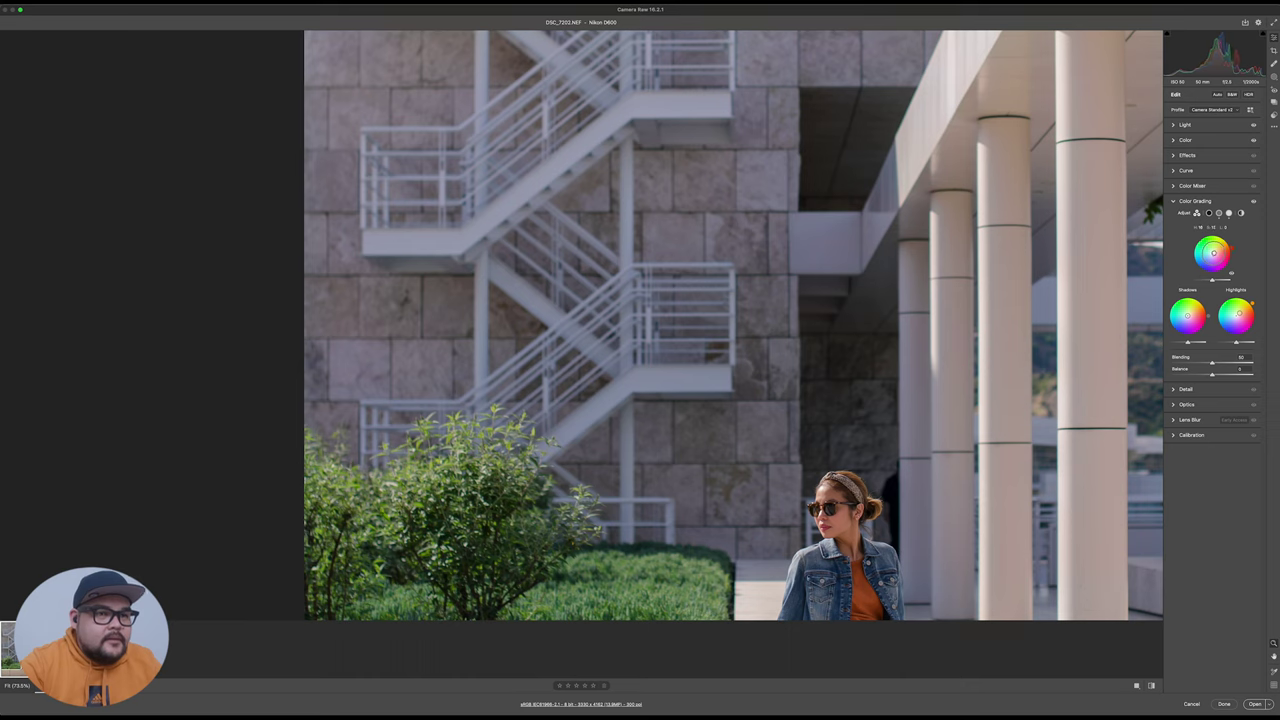
left_click_drag(1214, 253, 1214, 280)
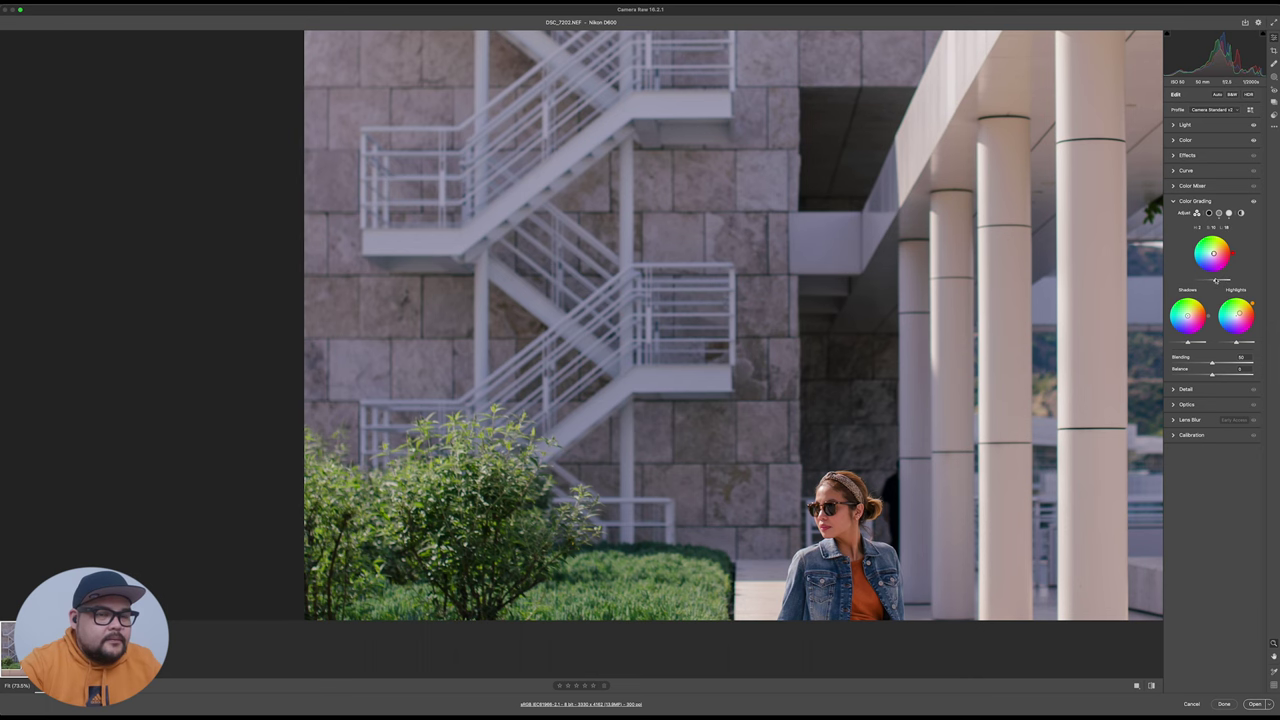
- Give the Color Grading shadows a very subtle warm orange tint
key("space")
left_click_drag(843, 457, 905, 300)
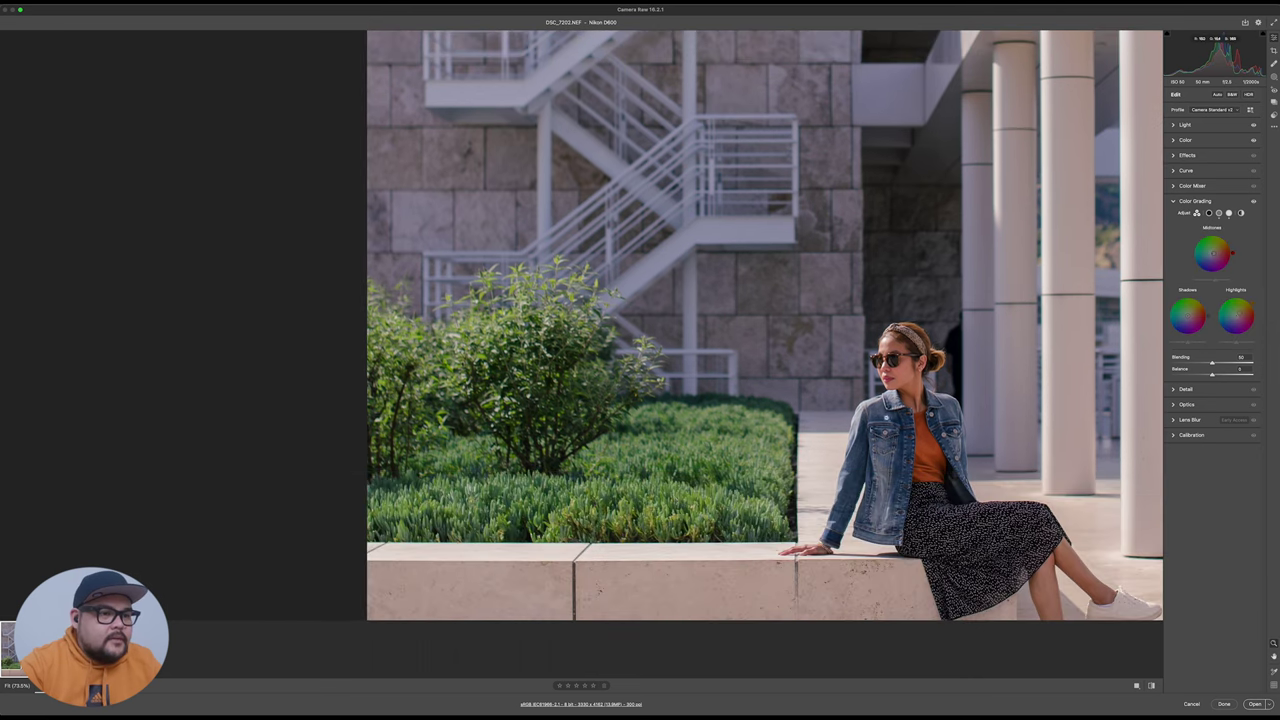
mouse_move(905, 405)
left_mouse_down()
mouse_move(820, 405)
mouse_move(898, 403)
mouse_move(883, 400)
left_mouse_up()
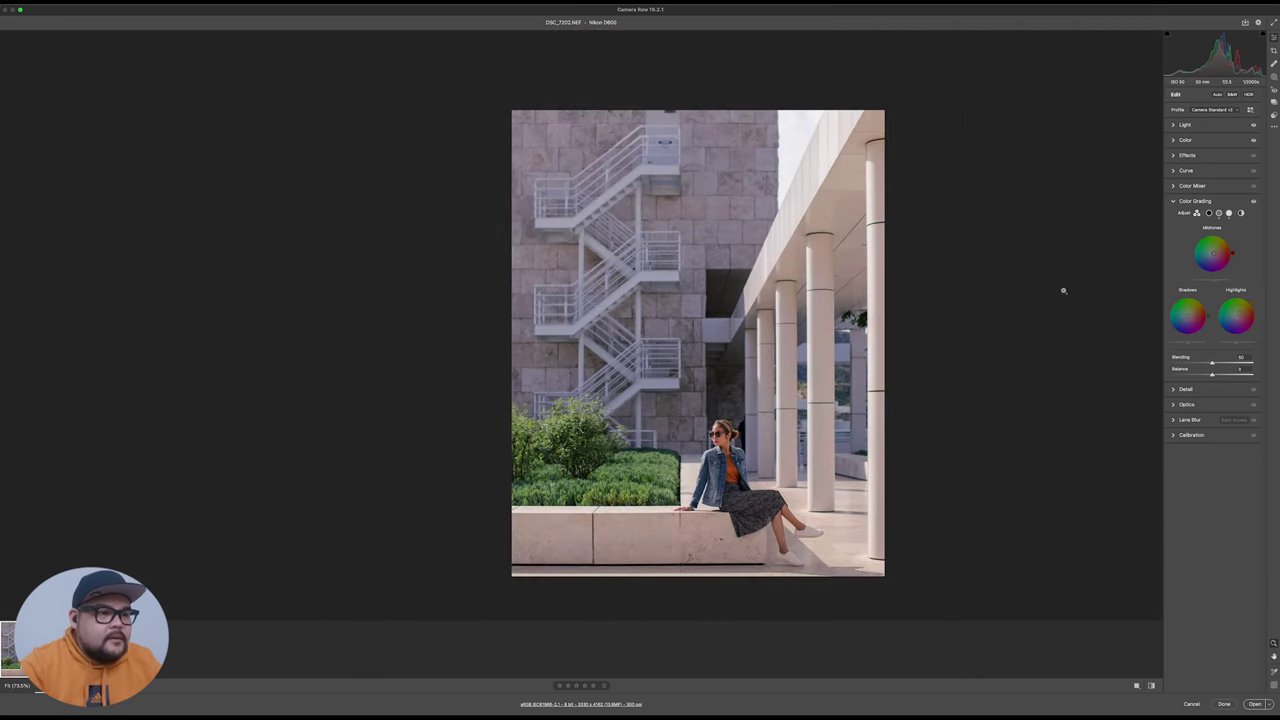
left_click_drag(1187, 316, 1189, 315)
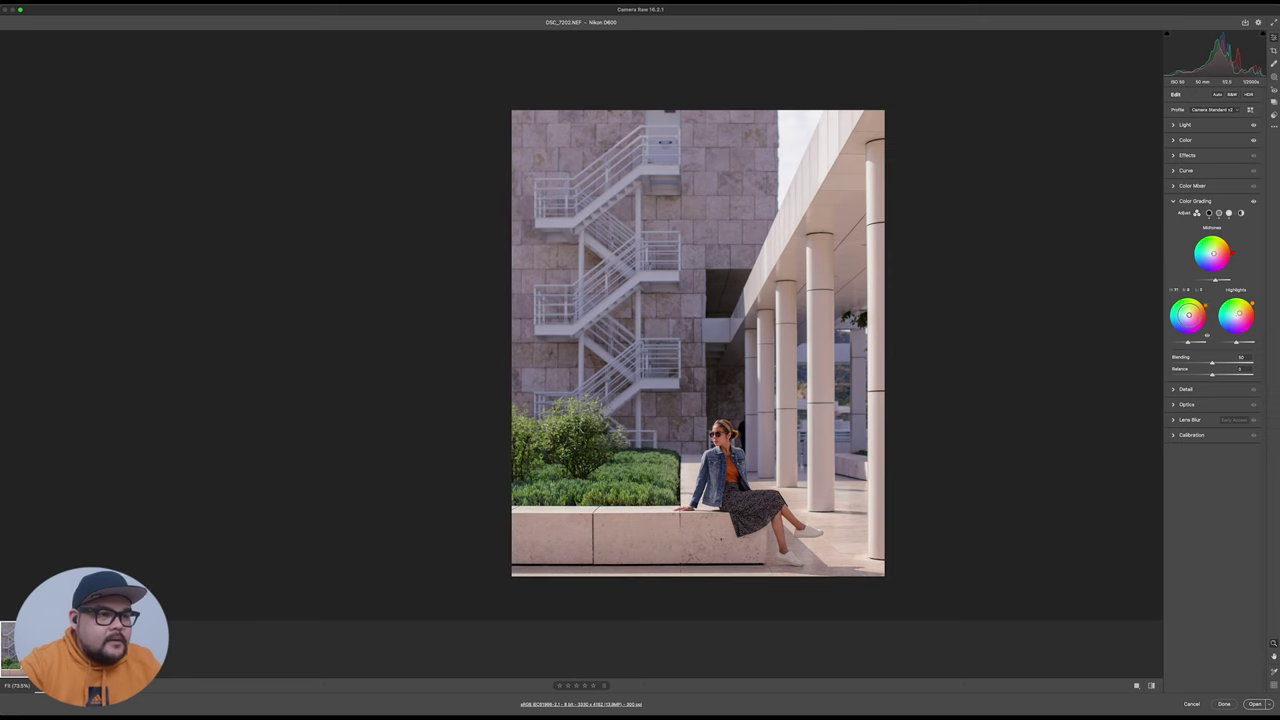
left_click_drag(1186, 315, 1188, 317)
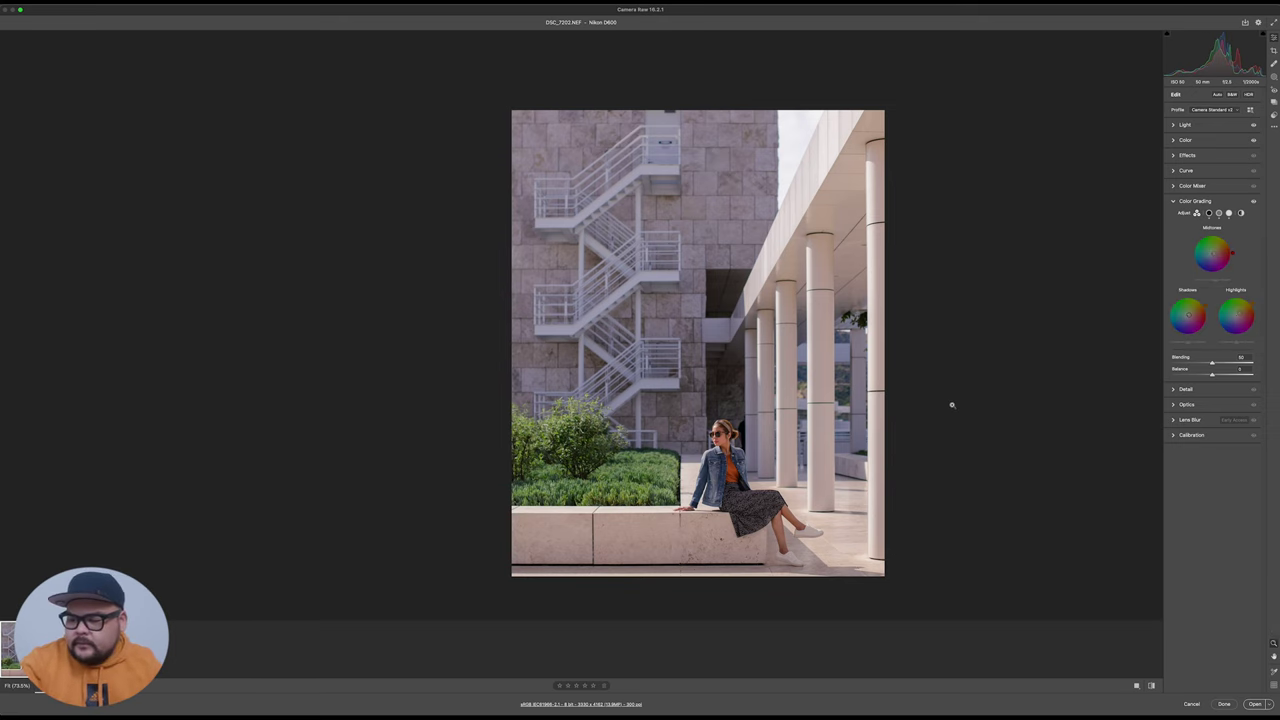
- Compare the before and after versions side by side, examining the woman and her surroundings up close
scroll(751, 455, "up", 5)
scroll(751, 455, "down", 5)
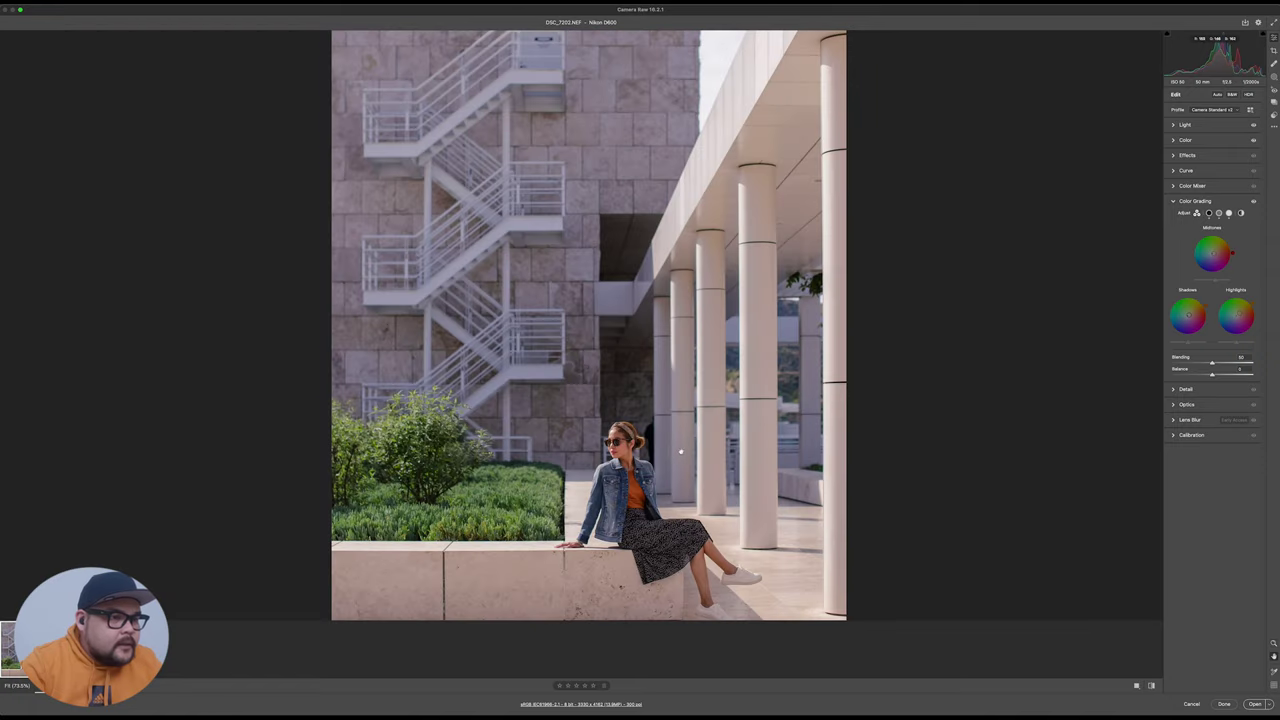
left_click(1136, 685)
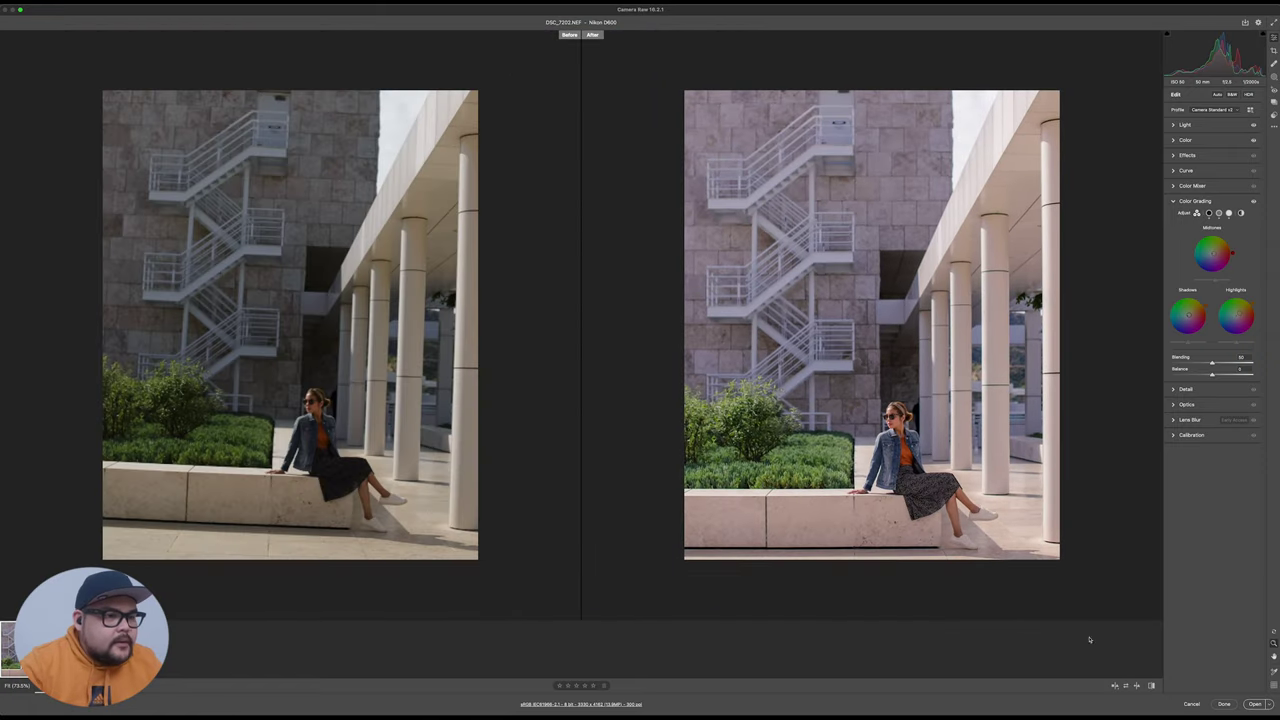
left_click(868, 410)
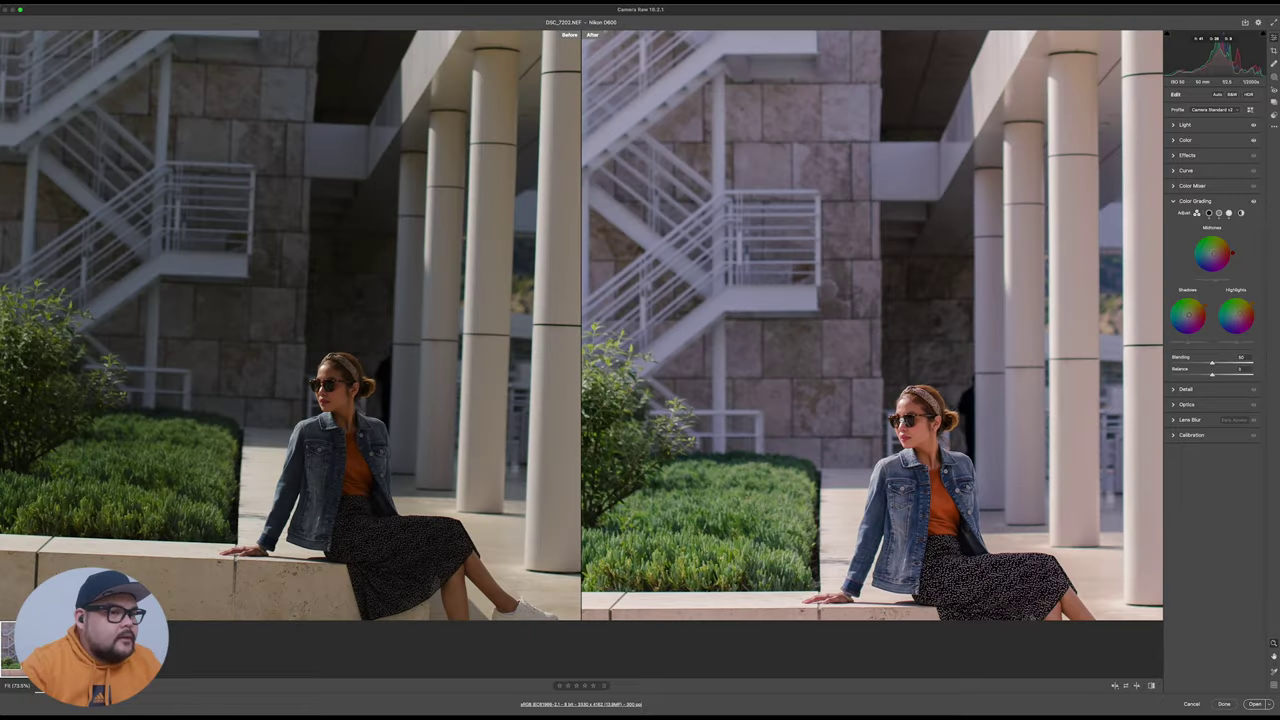
left_click(890, 400)
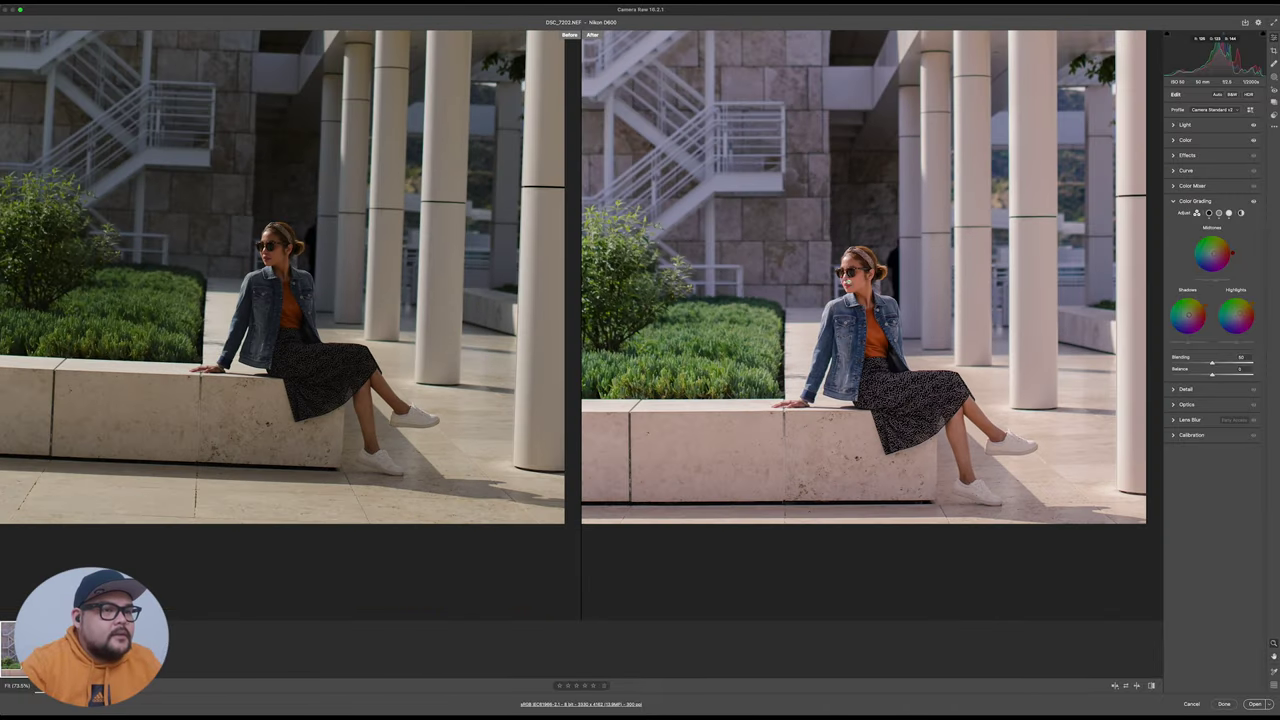
mouse_move(848, 283)
left_mouse_down()
mouse_move(853, 337)
mouse_move(850, 292)
left_mouse_up()
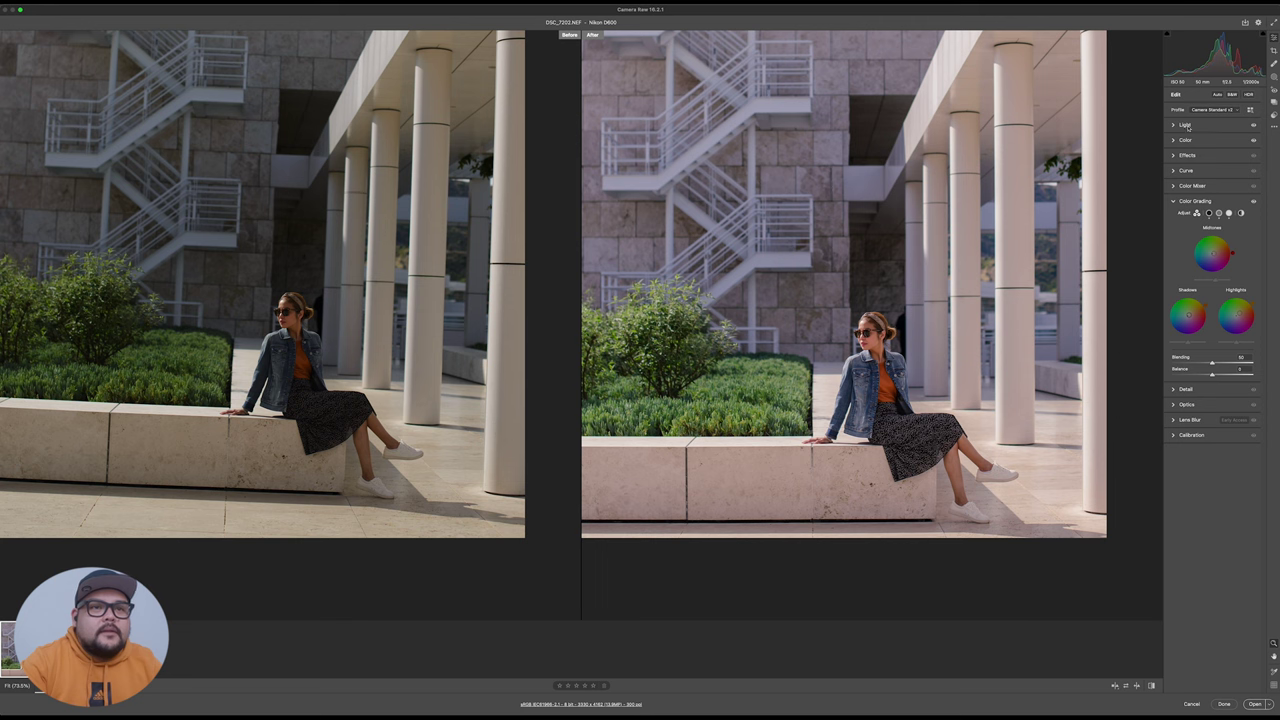
- Raise the photo's exposure to +1.00 and check the result against the original
left_click(1177, 125)
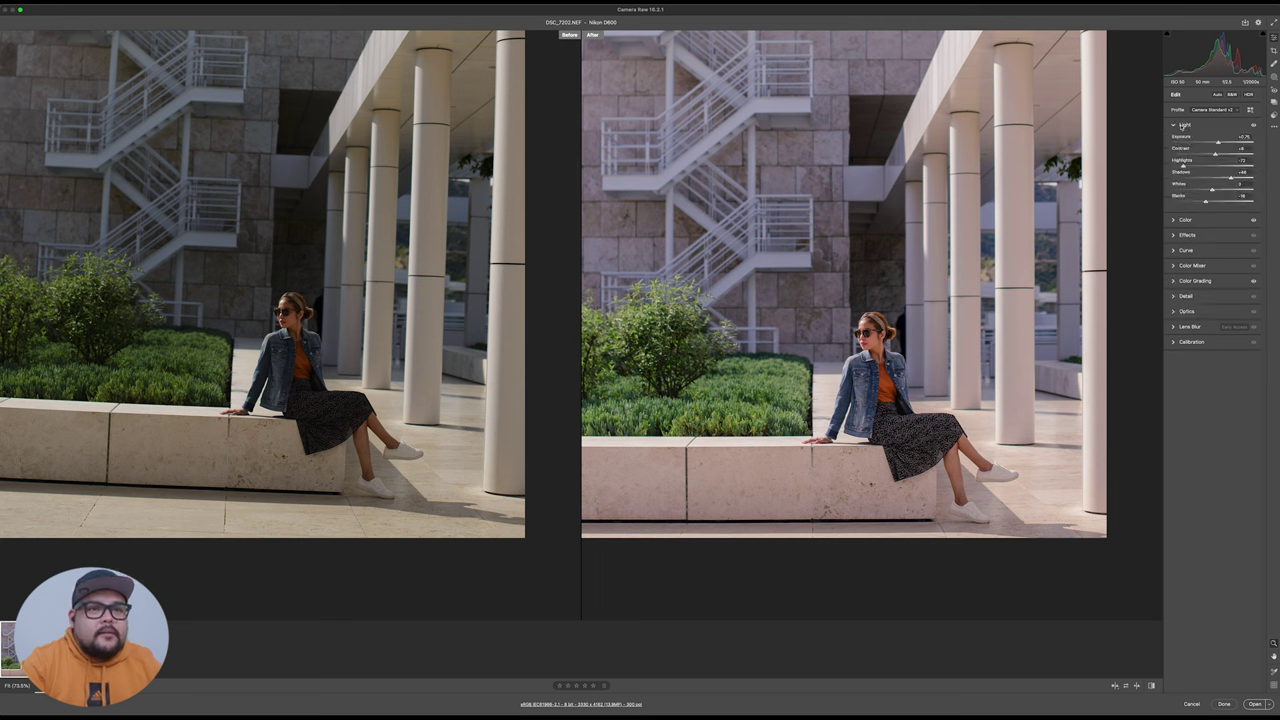
left_click_drag(1217, 144, 1219, 142)
mouse_move(905, 303)
left_mouse_down()
mouse_move(873, 301)
mouse_move(907, 305)
left_mouse_up()
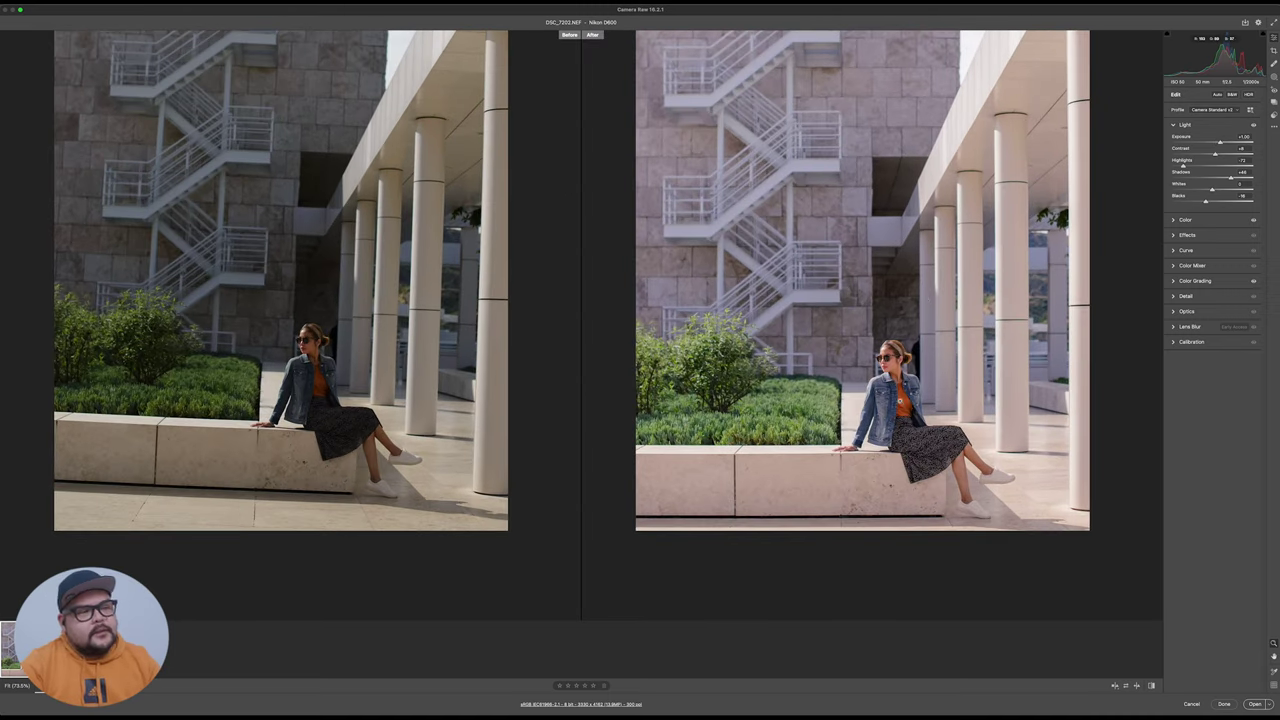
mouse_move(900, 400)
left_mouse_down()
mouse_move(932, 399)
mouse_move(898, 398)
left_mouse_up()
key("space")
left_click_drag(908, 348, 914, 419)
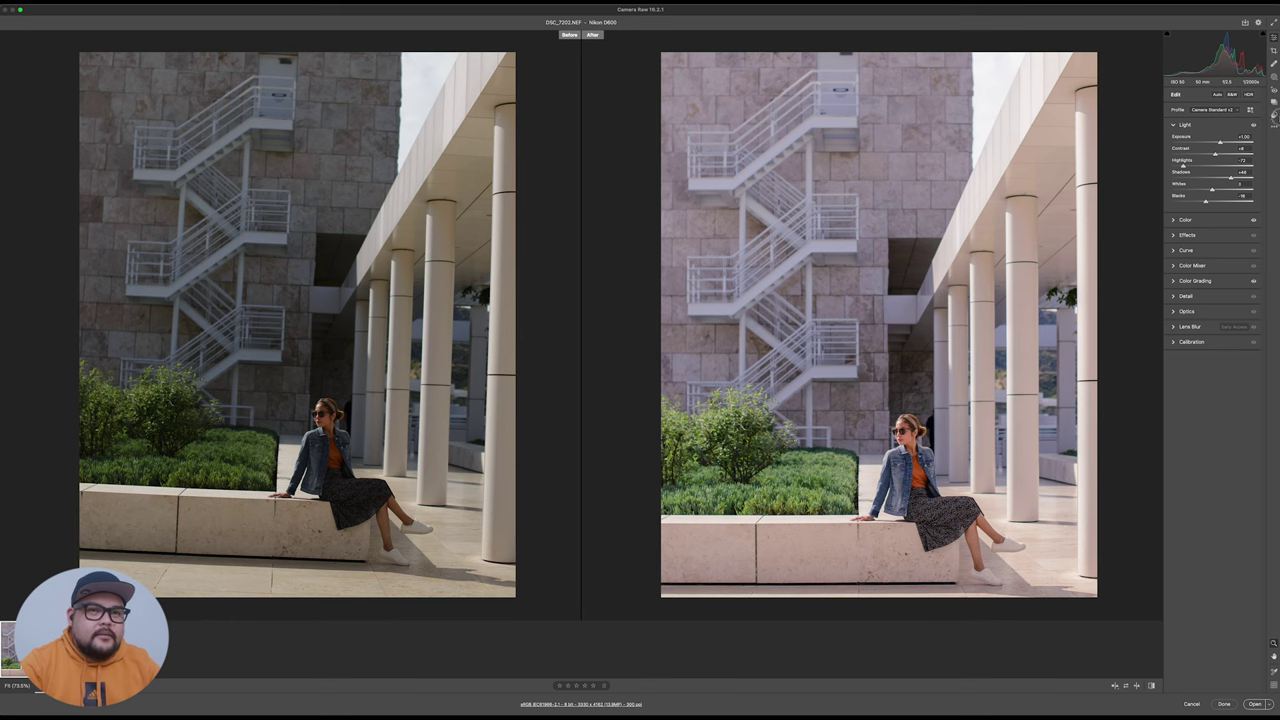
- Start a new preset named "Warm tone 1" in the Summer Tones 2024 group
left_click(1273, 116)
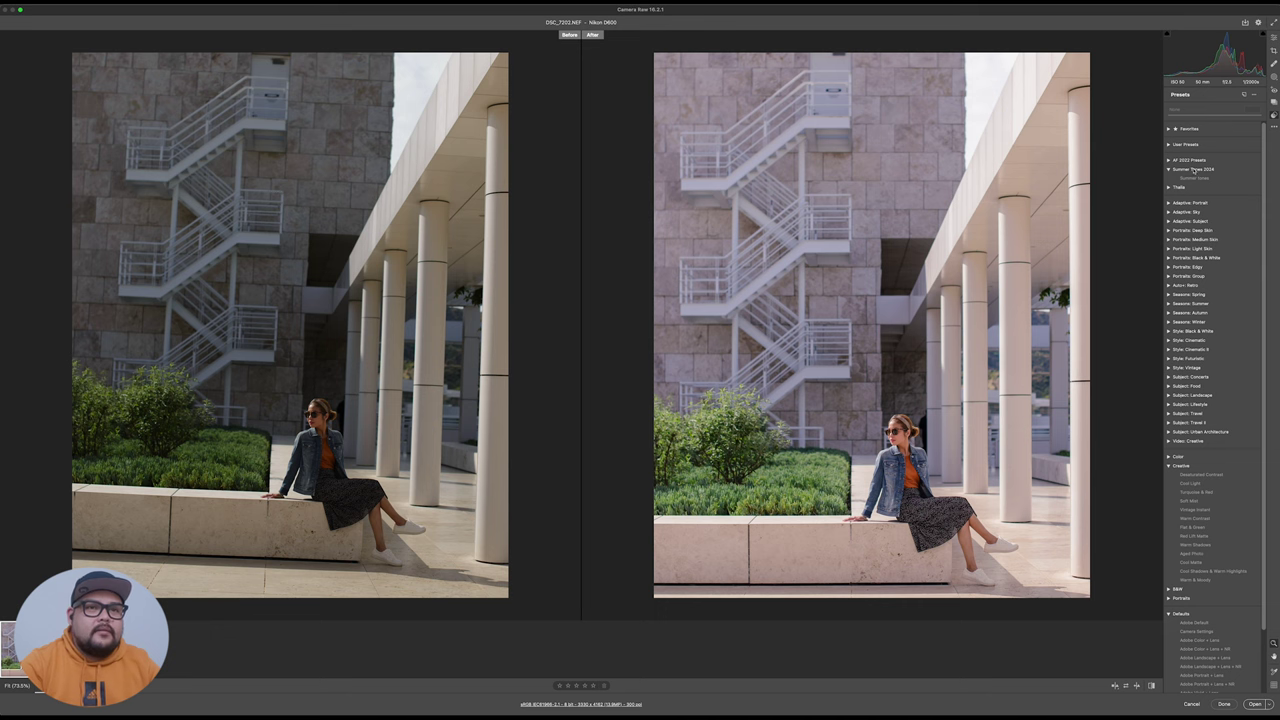
left_click(1253, 94)
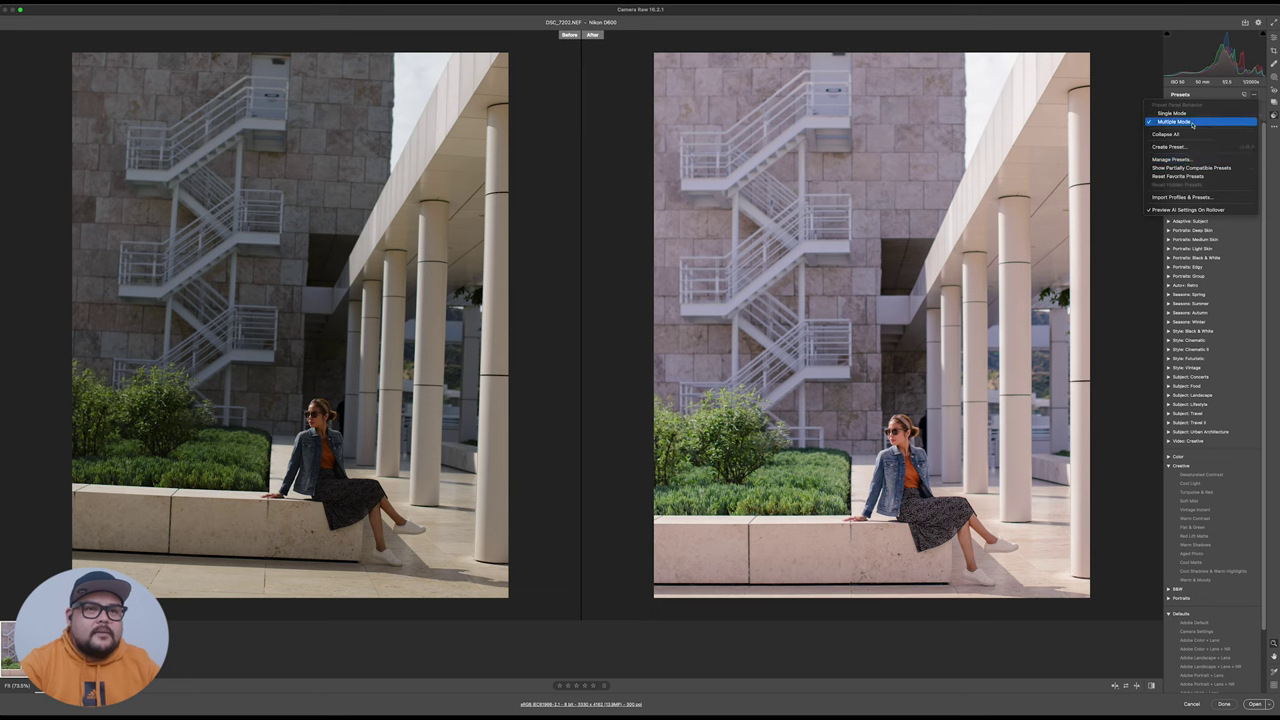
left_click(1194, 150)
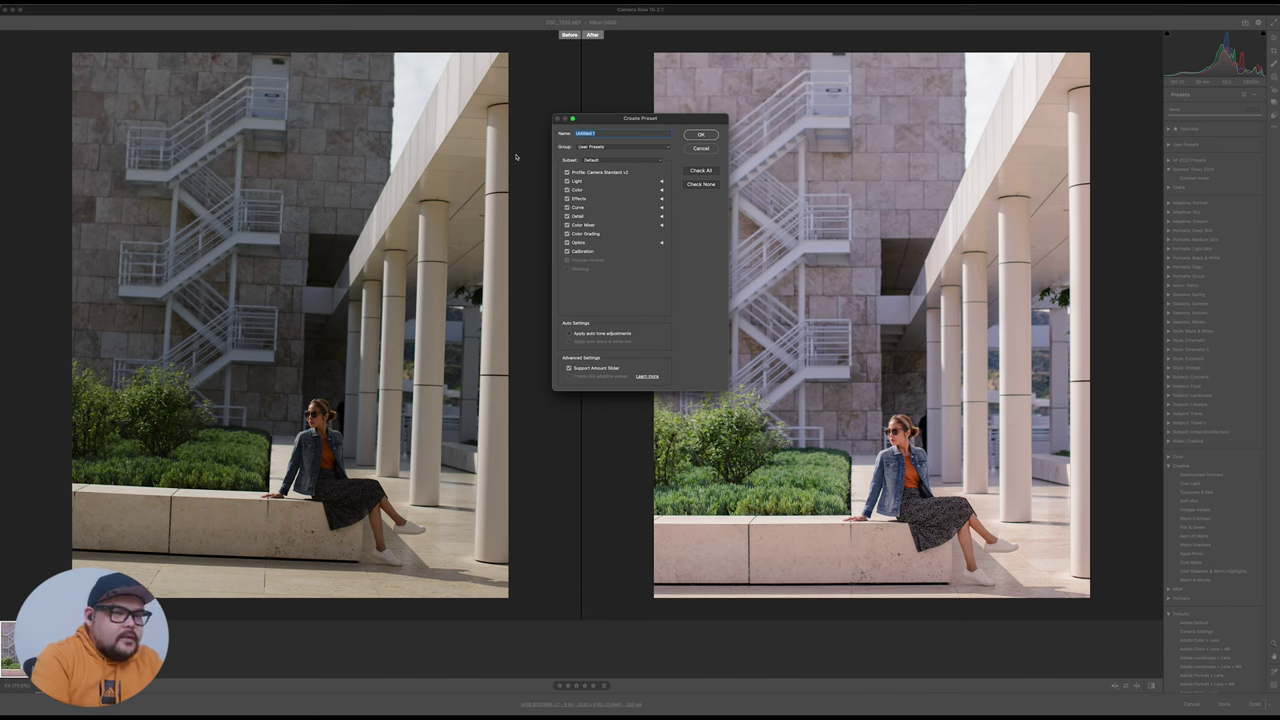
type("Warm tone")
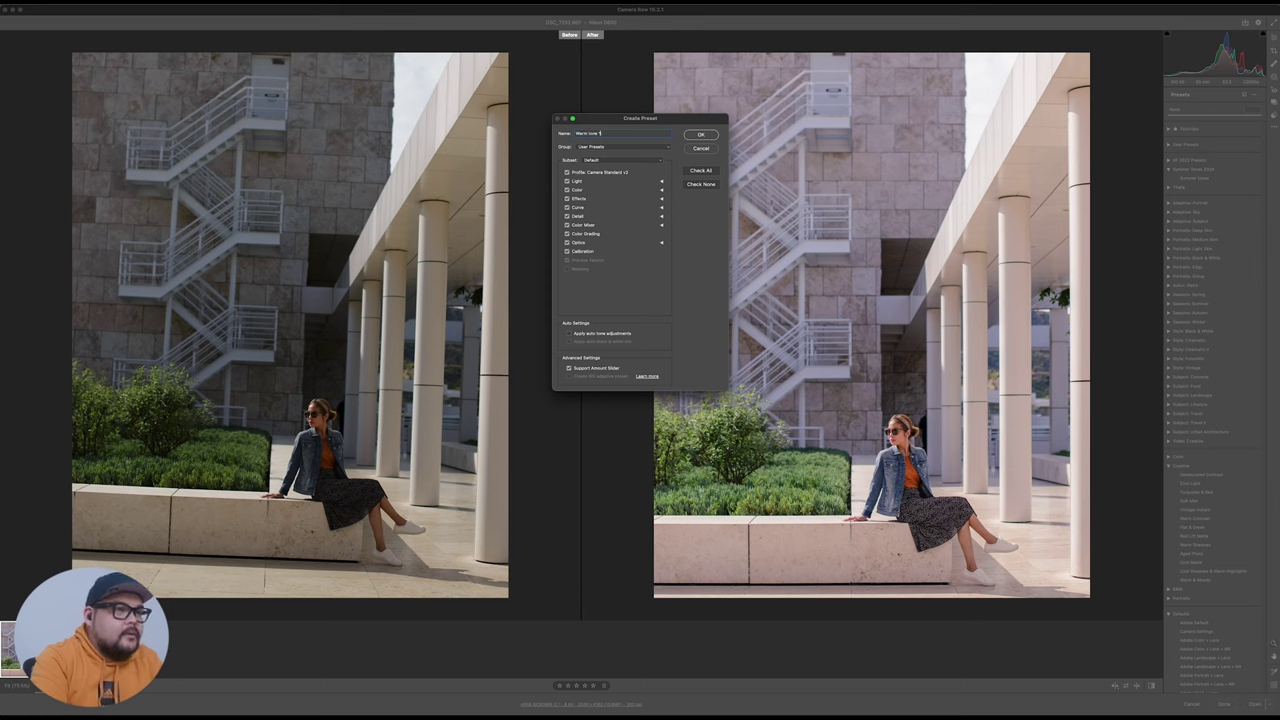
left_click(596, 148)
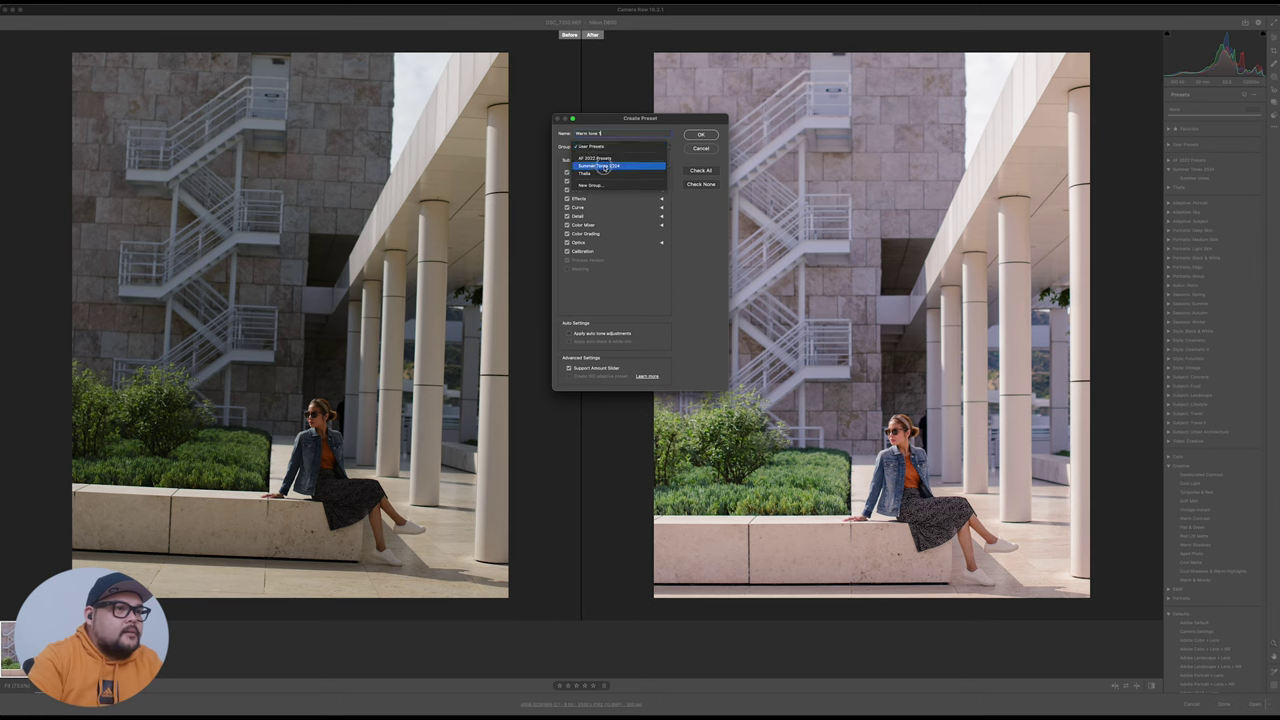
left_click(604, 166)
left_click(612, 146)
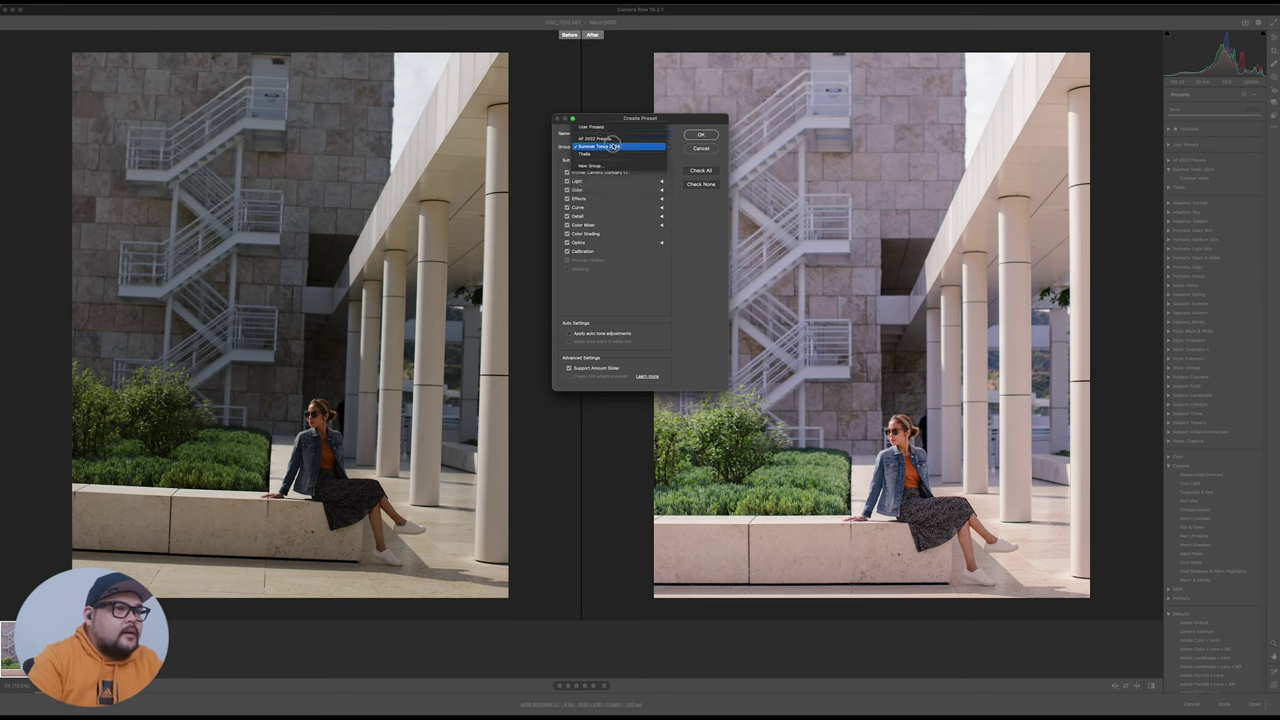
left_click(599, 146)
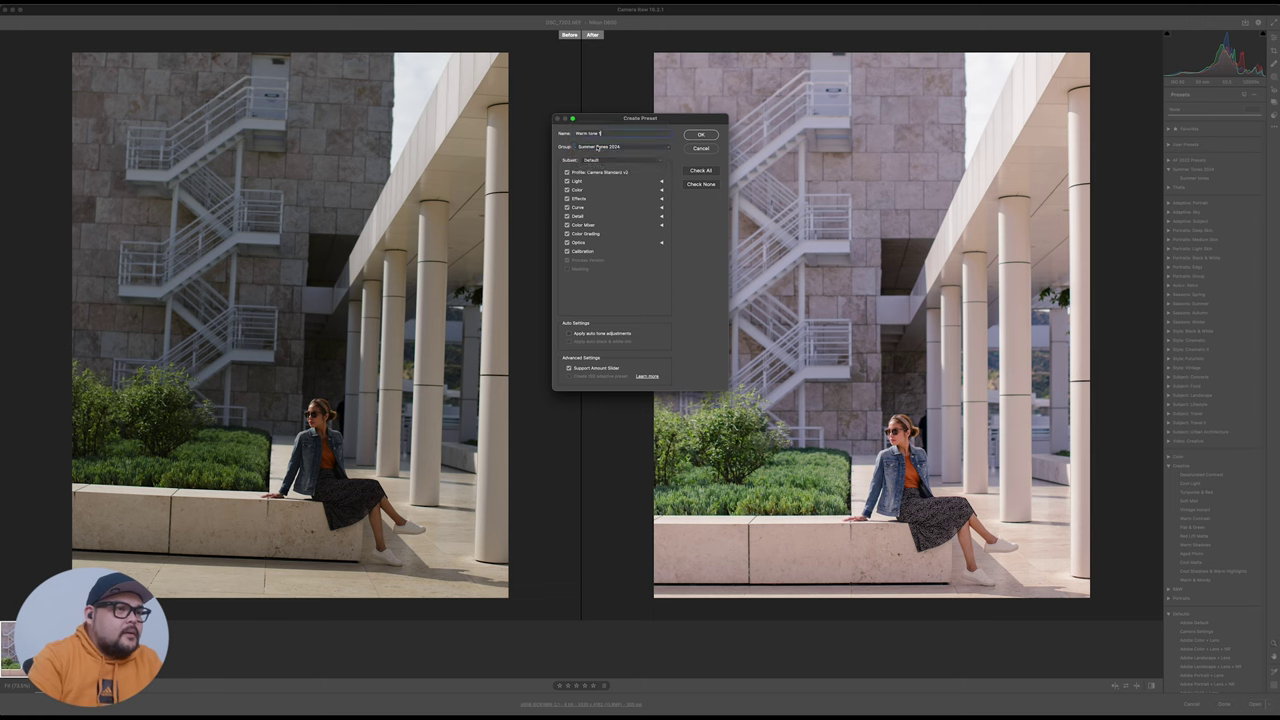
type("5")
- Limit the preset to the Color Grading settings only and save it
left_click(600, 160)
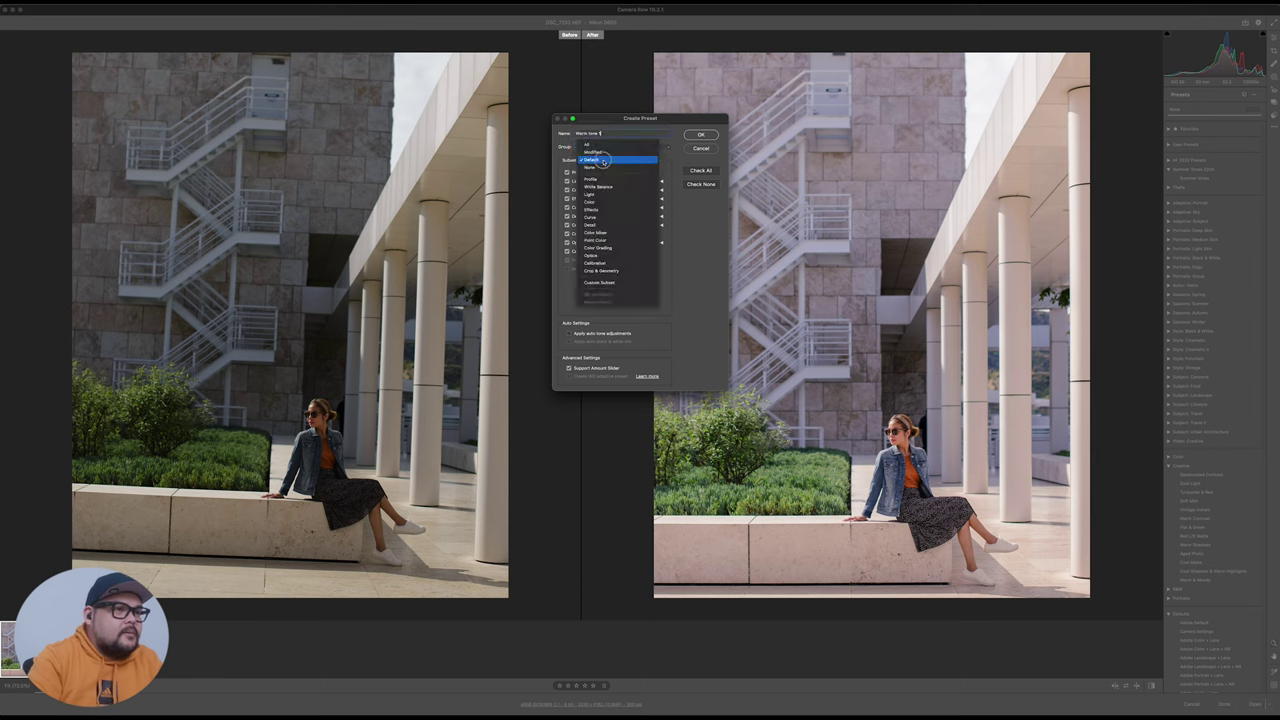
left_click(599, 174)
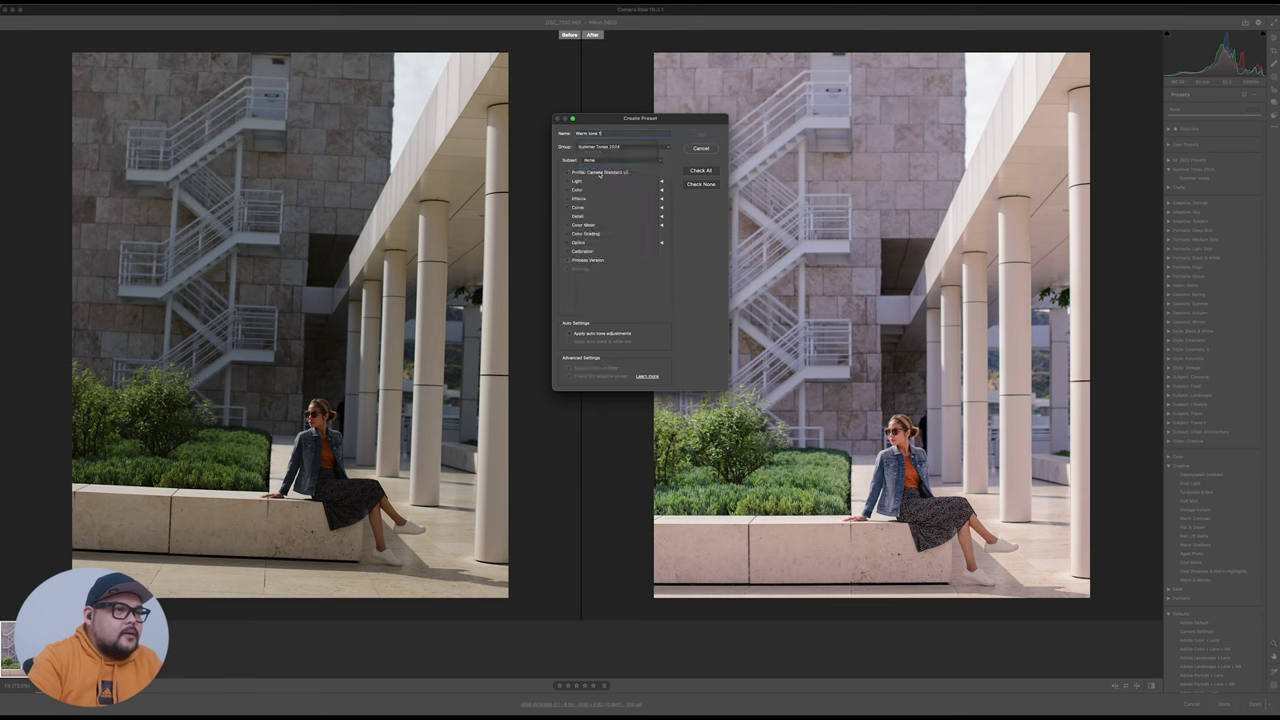
left_click(583, 234)
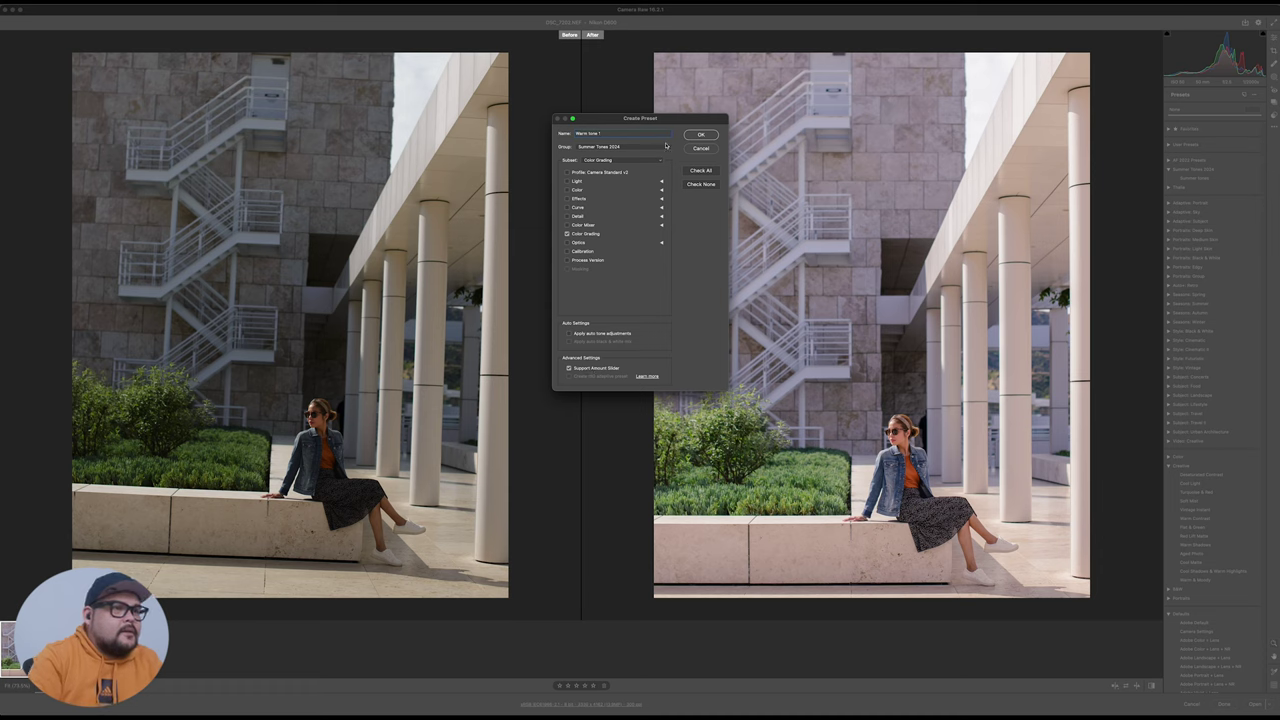
left_click(701, 135)
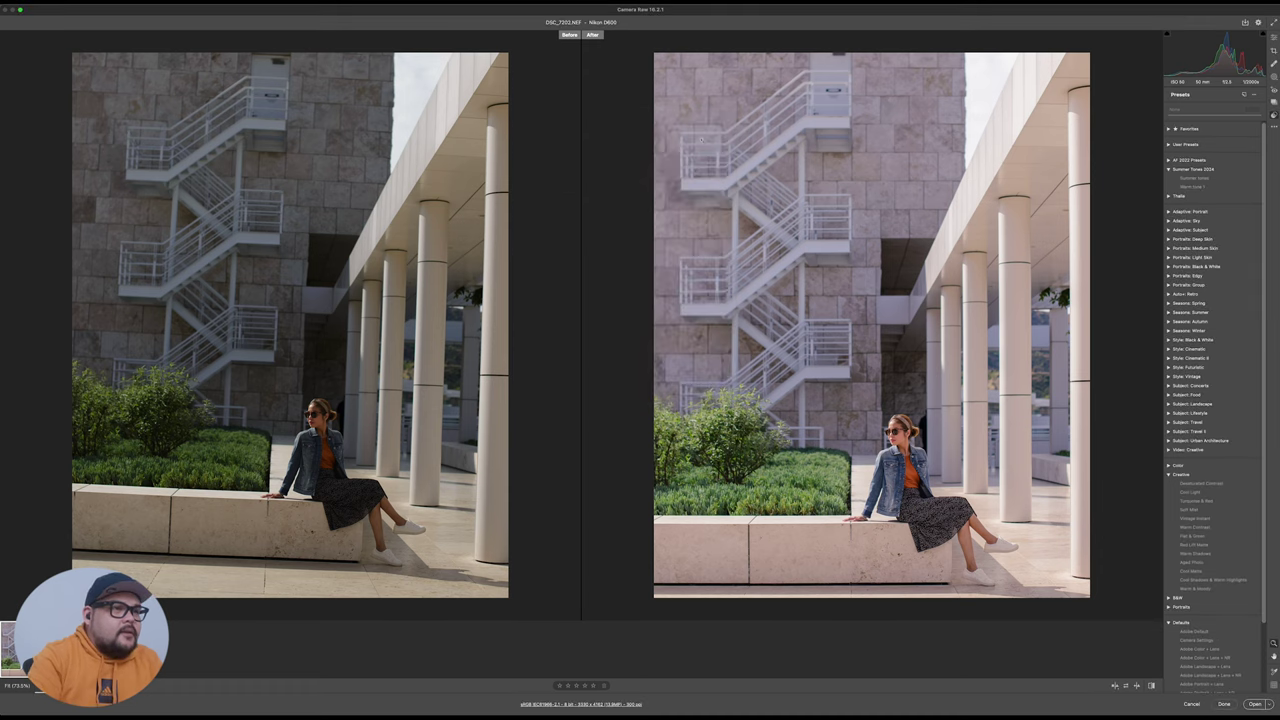
- Preview the Warm tone 1 and Summer tones presets on the photo
left_click(1194, 188)
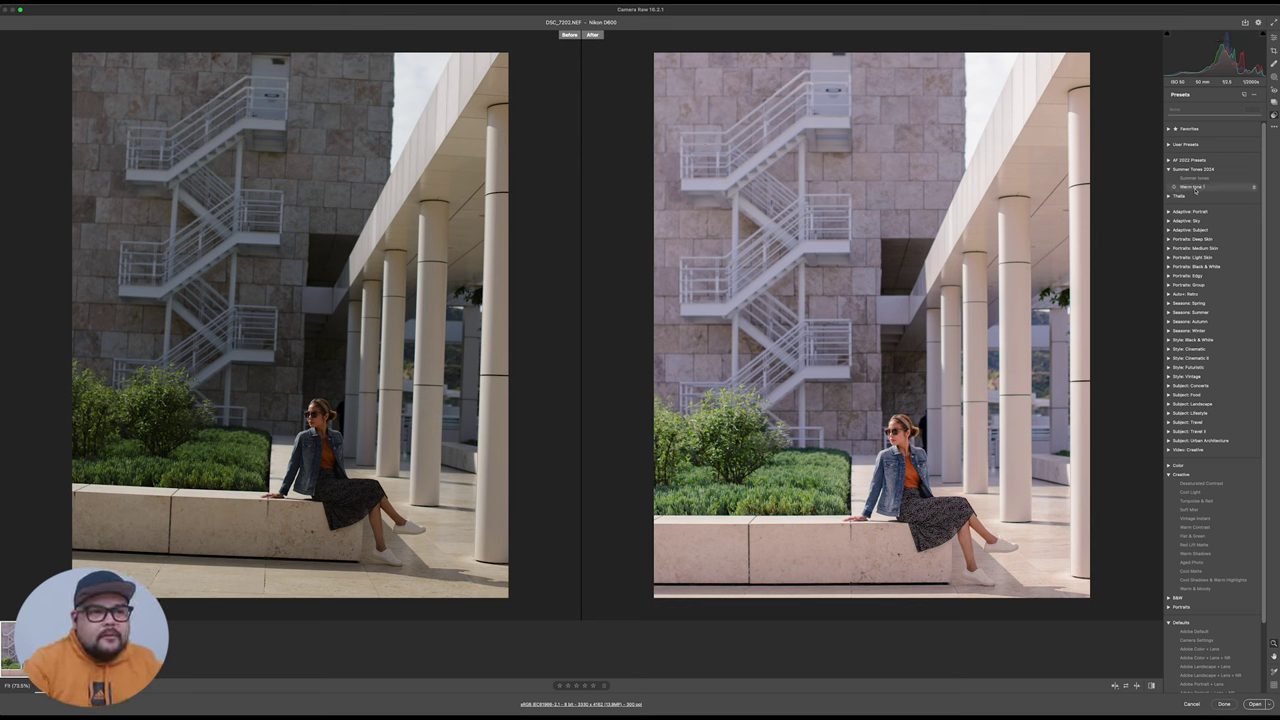
left_click(1200, 179)
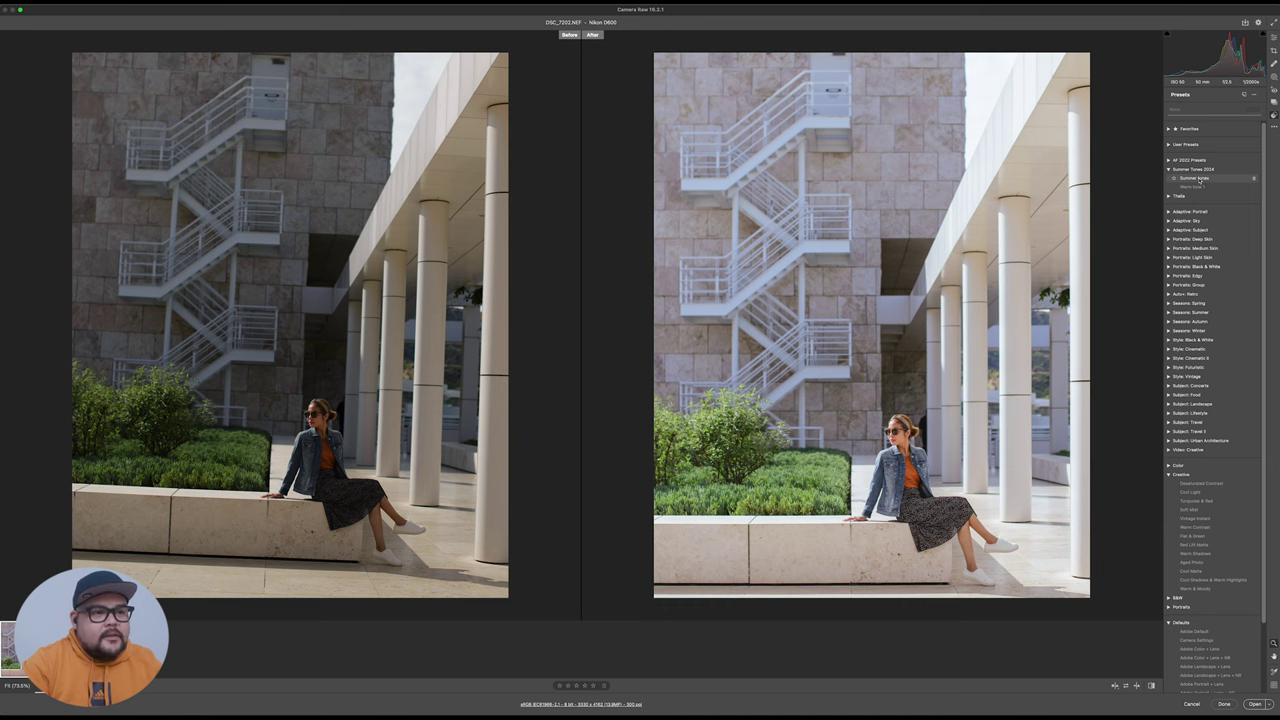
left_click(1195, 188)
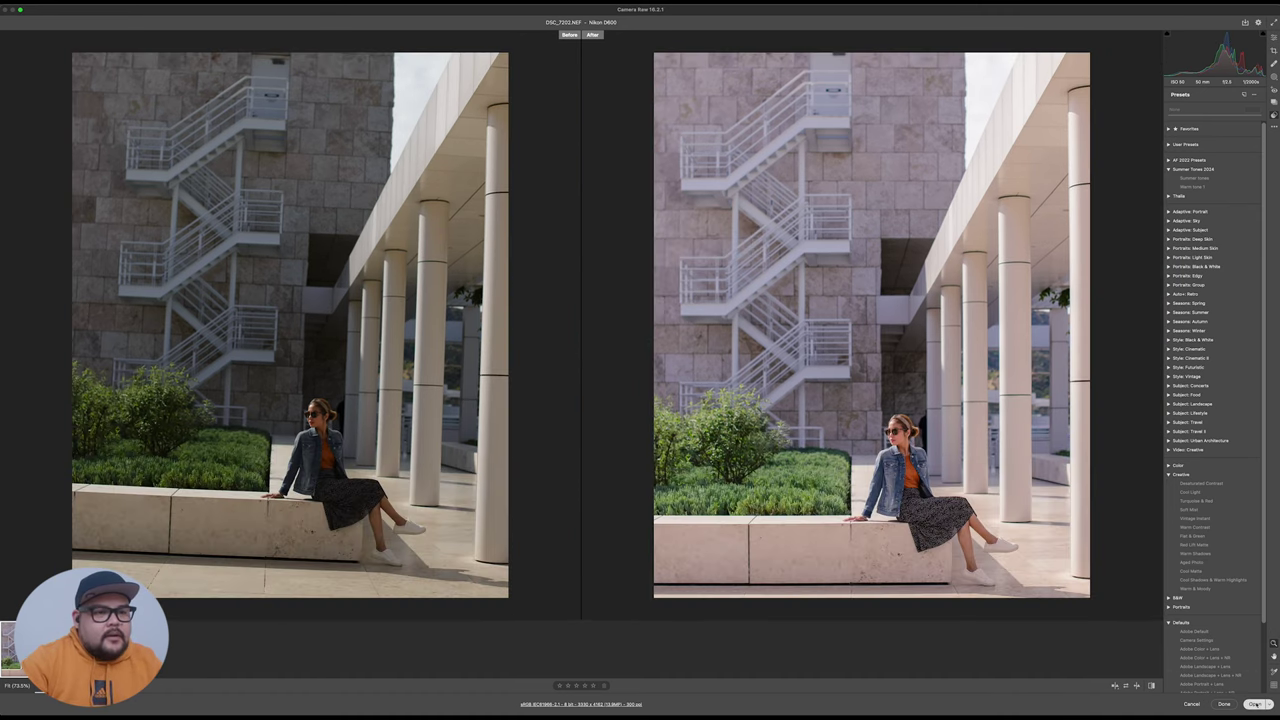
- Open the edited photo in Photoshop, then load the raw portrait with the ivy wall into Camera Raw
left_click(1255, 704)
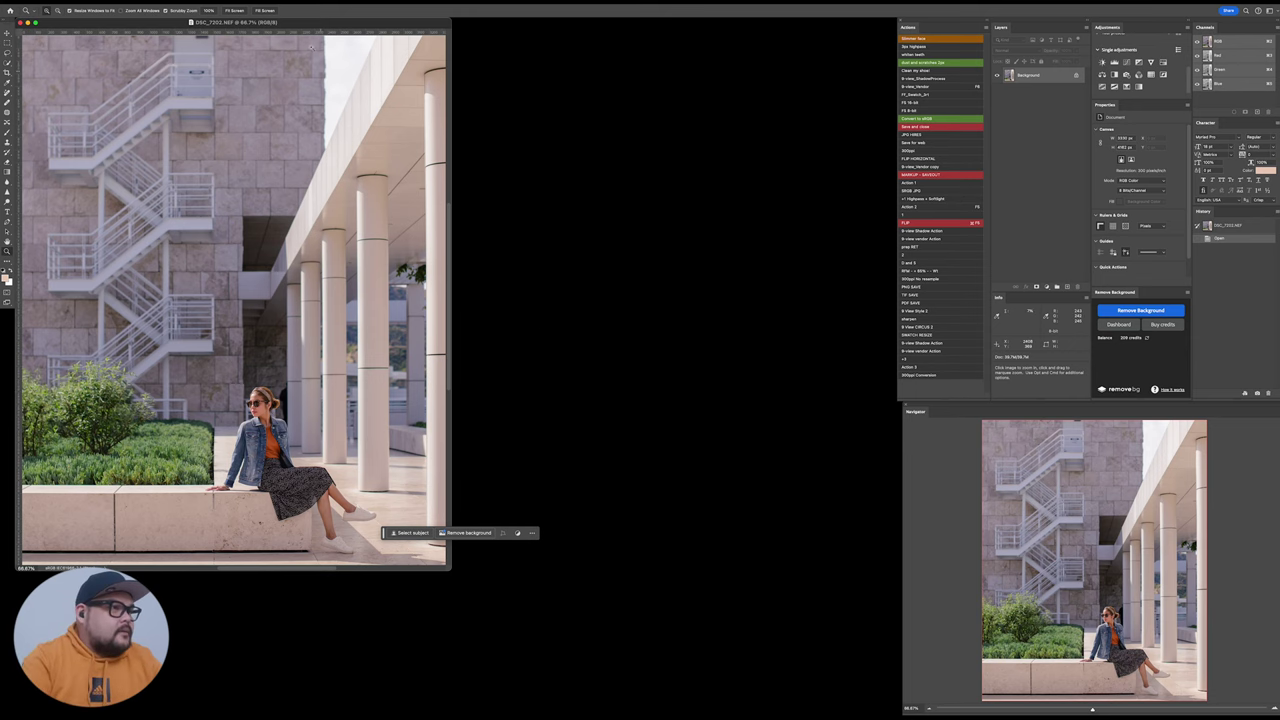
key("super+Tab")
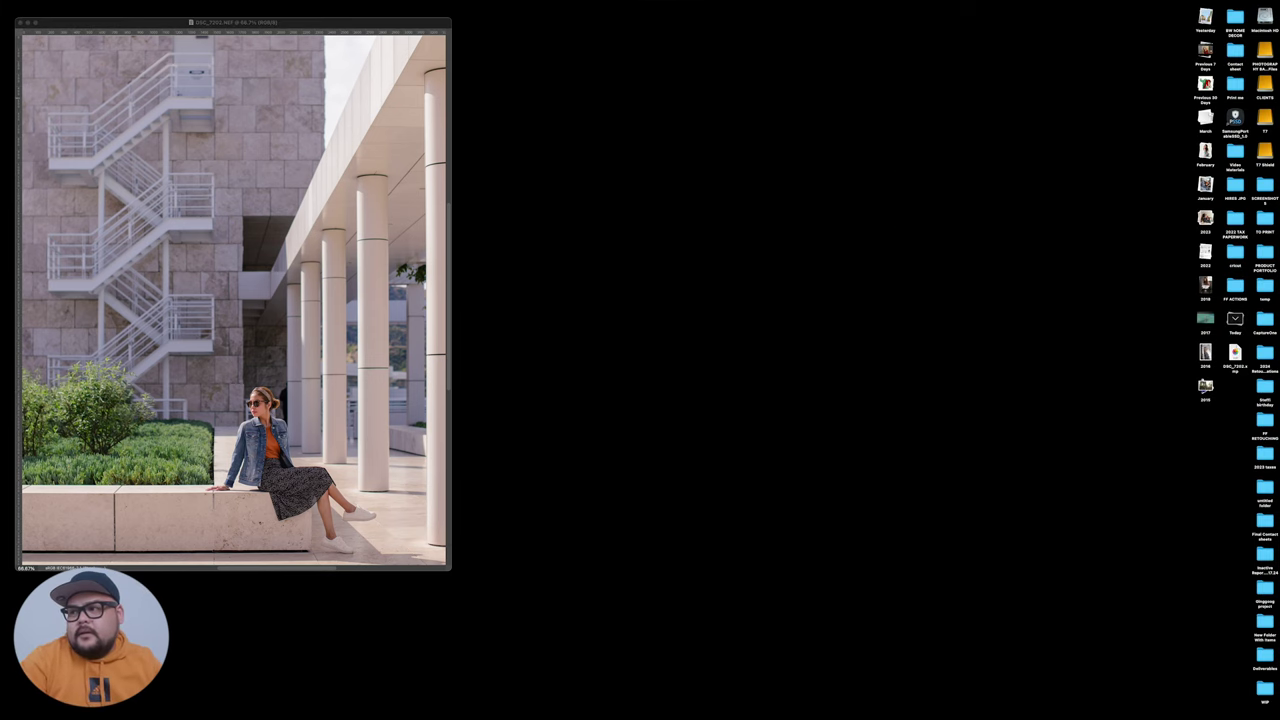
key("super+Tab")
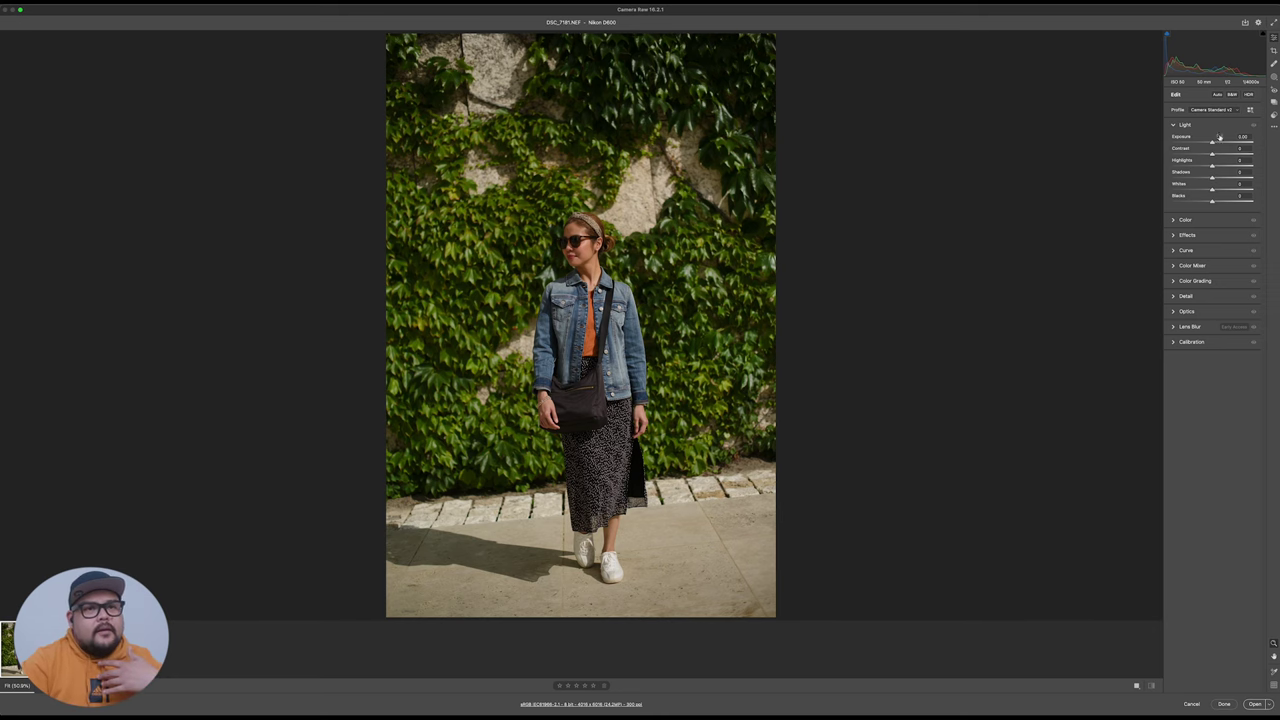
- Try applying the previous photo's settings to the ivy wall portrait
left_click(1272, 126)
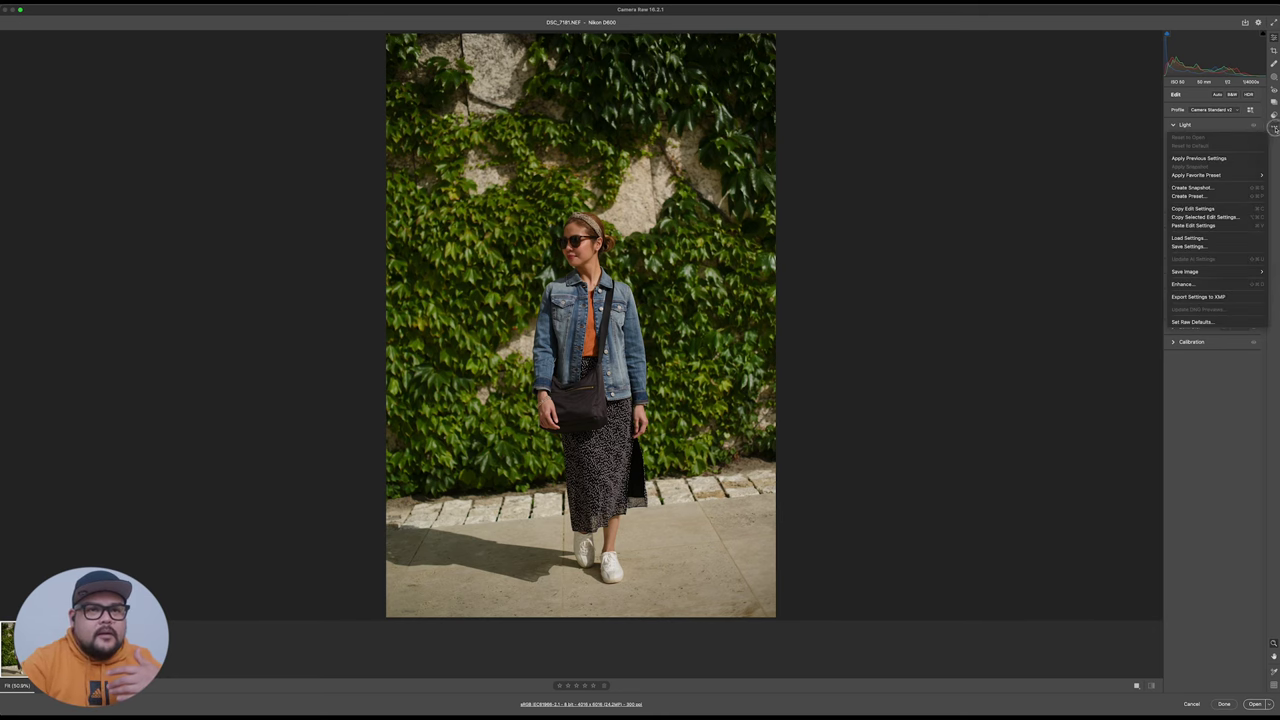
left_click(1217, 159)
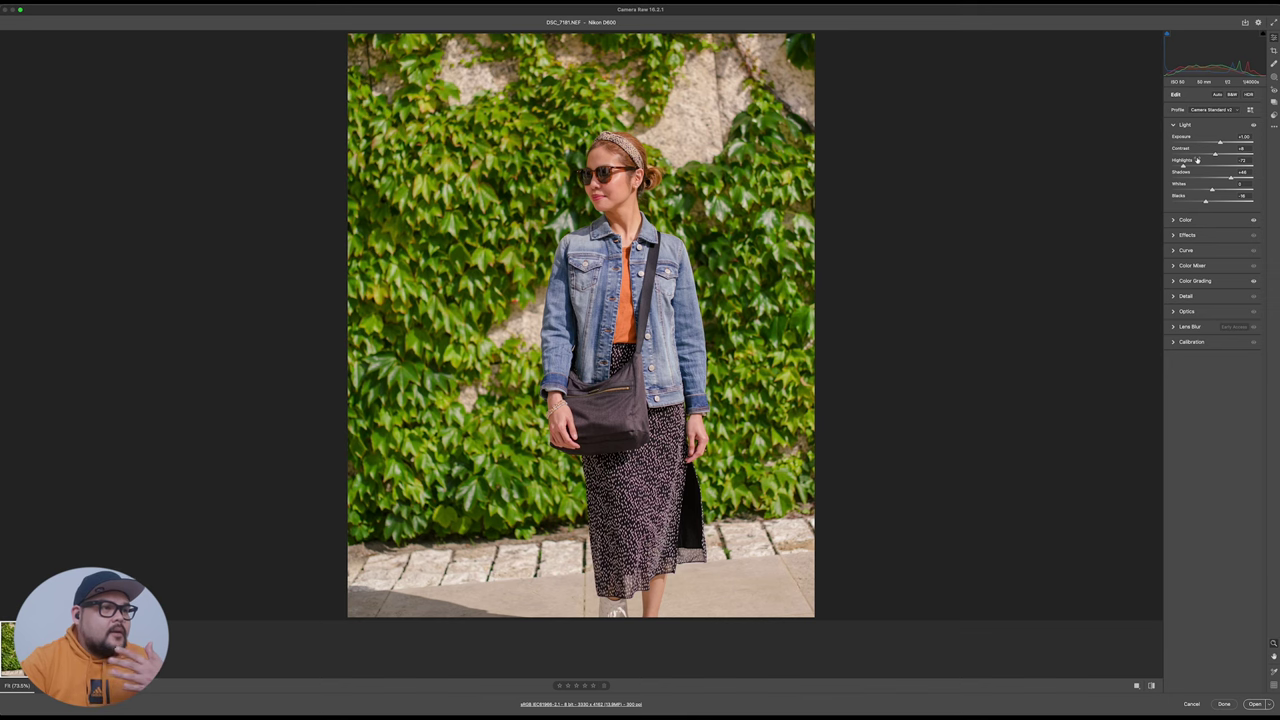
mouse_move(1197, 160)
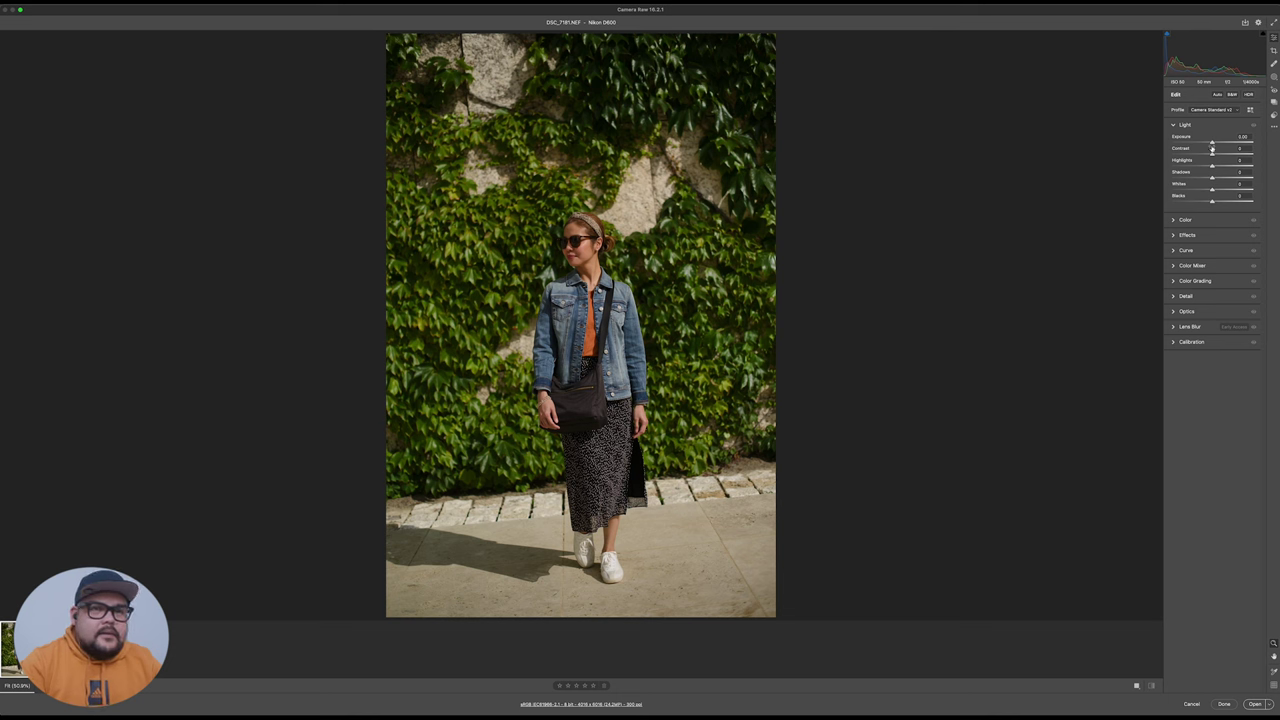
- Raise the exposure to about +1.40, set highlights to -42 and shadows to about -48, and lower the whites and blacks
left_click_drag(1212, 142, 1219, 142)
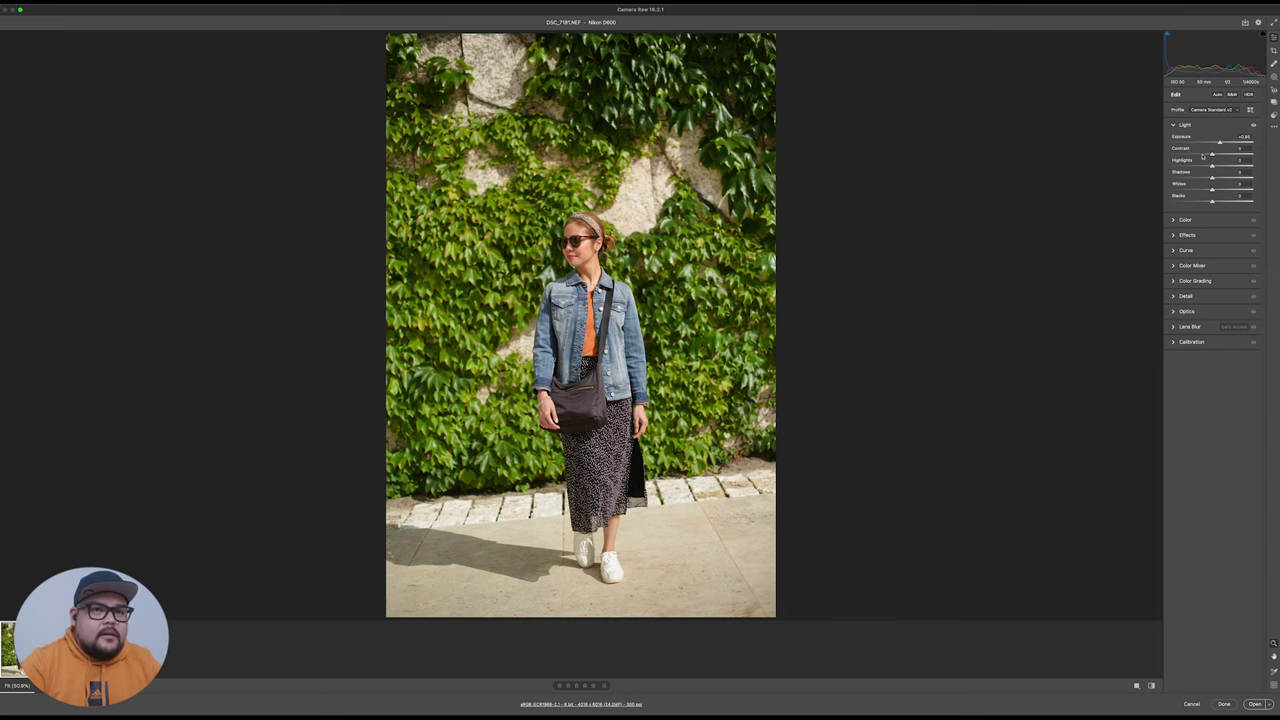
left_click(1196, 166)
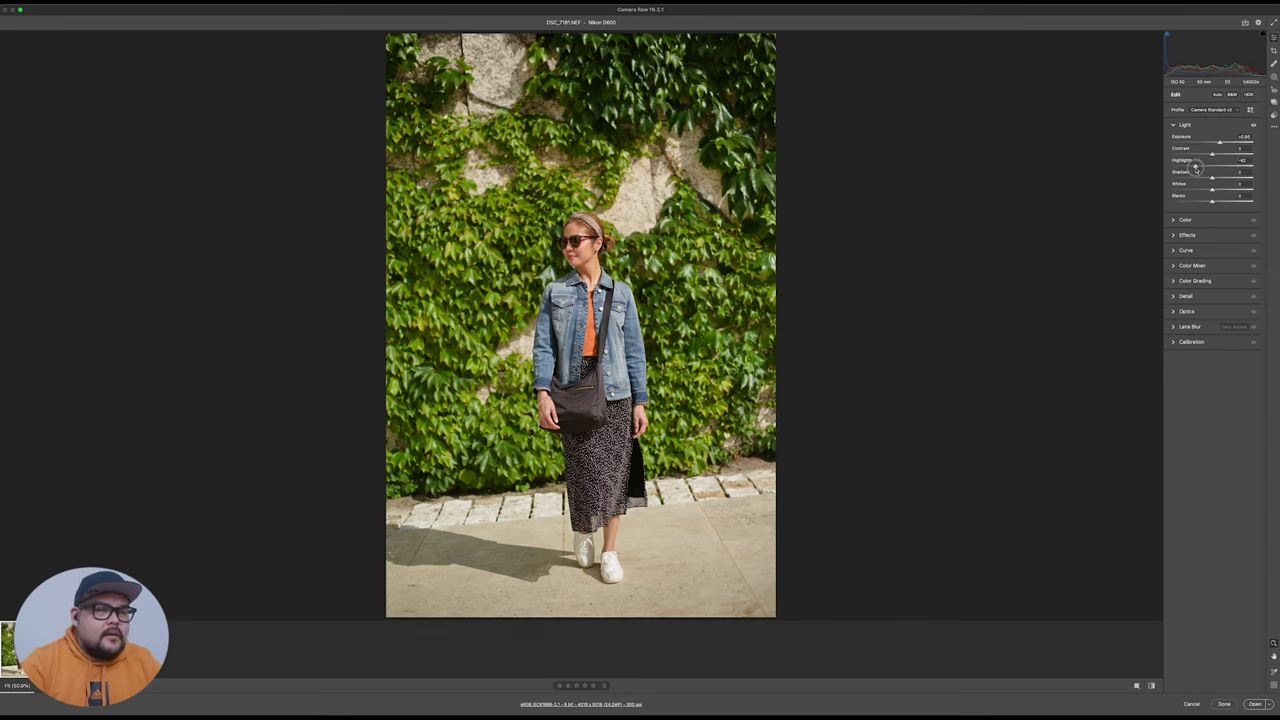
left_click_drag(1200, 174, 1205, 201)
left_click_drag(1220, 144, 1192, 180)
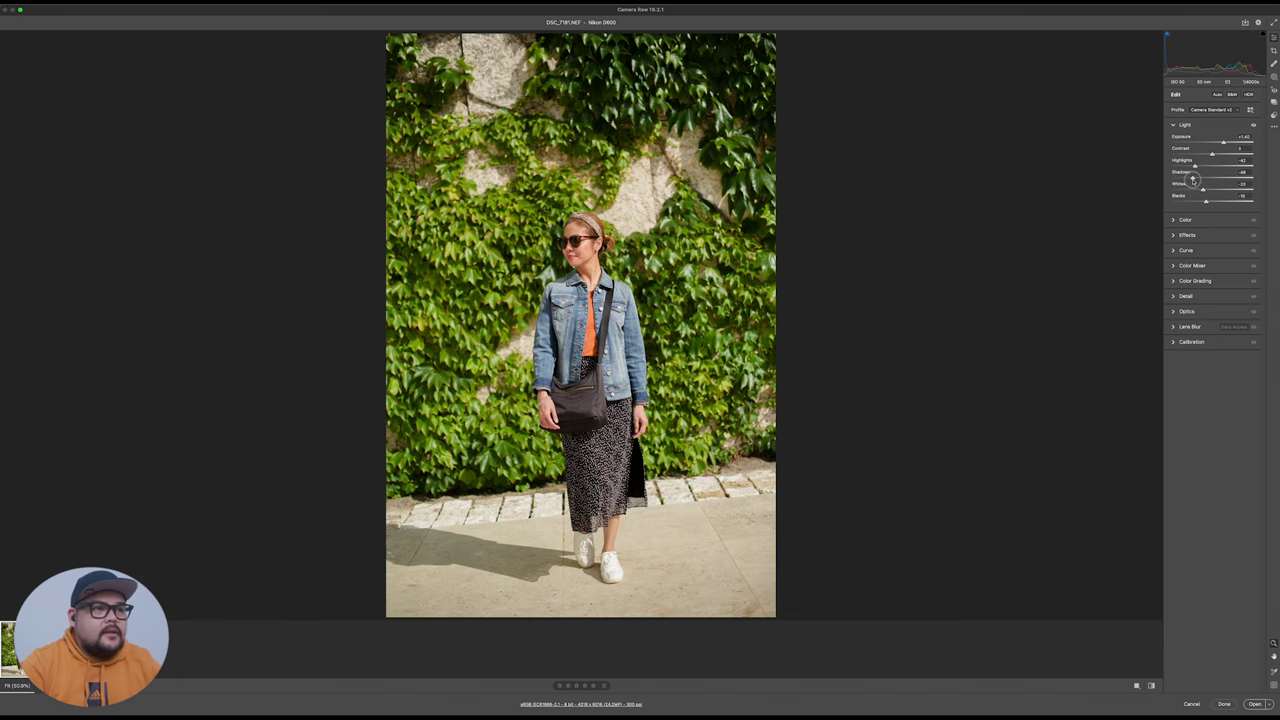
- Straighten the ivy wall portrait by about 4.5 degrees and crop it to the 4 x 5 / 8 x 10 ratio
key("c")
left_click_drag(868, 223, 900, 203)
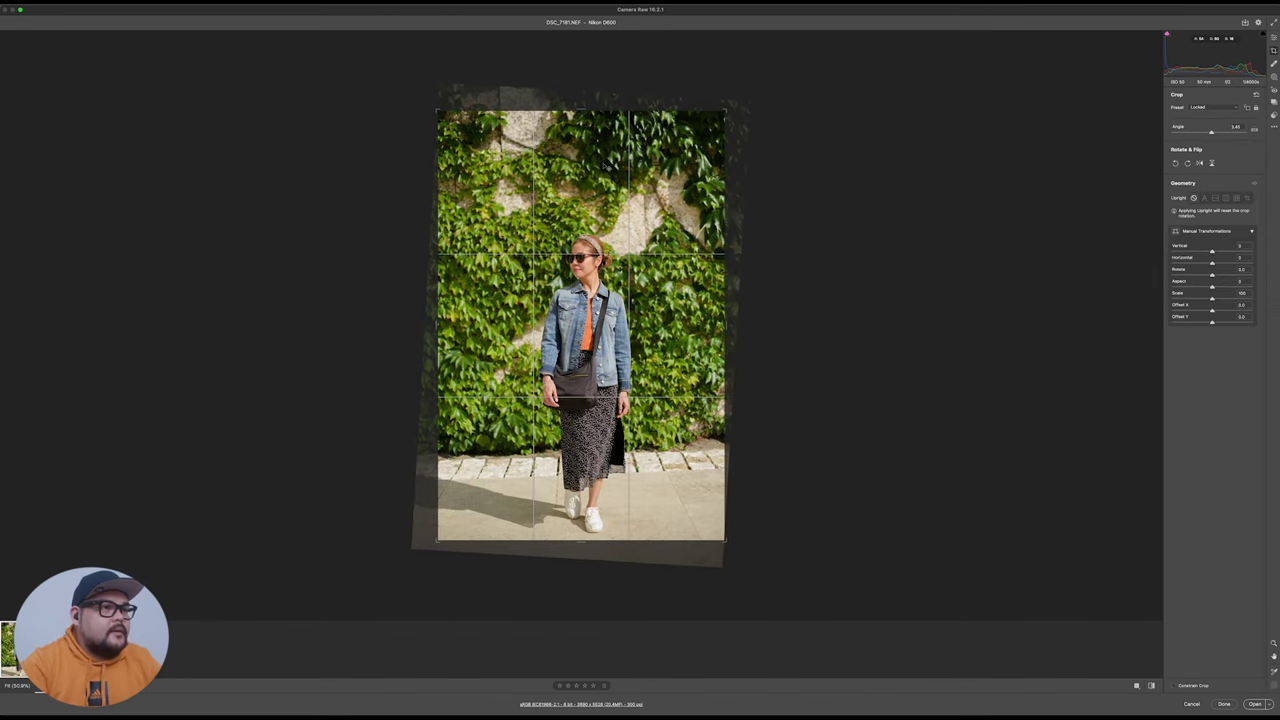
right_click(606, 166)
mouse_move(650, 191)
left_click(716, 229)
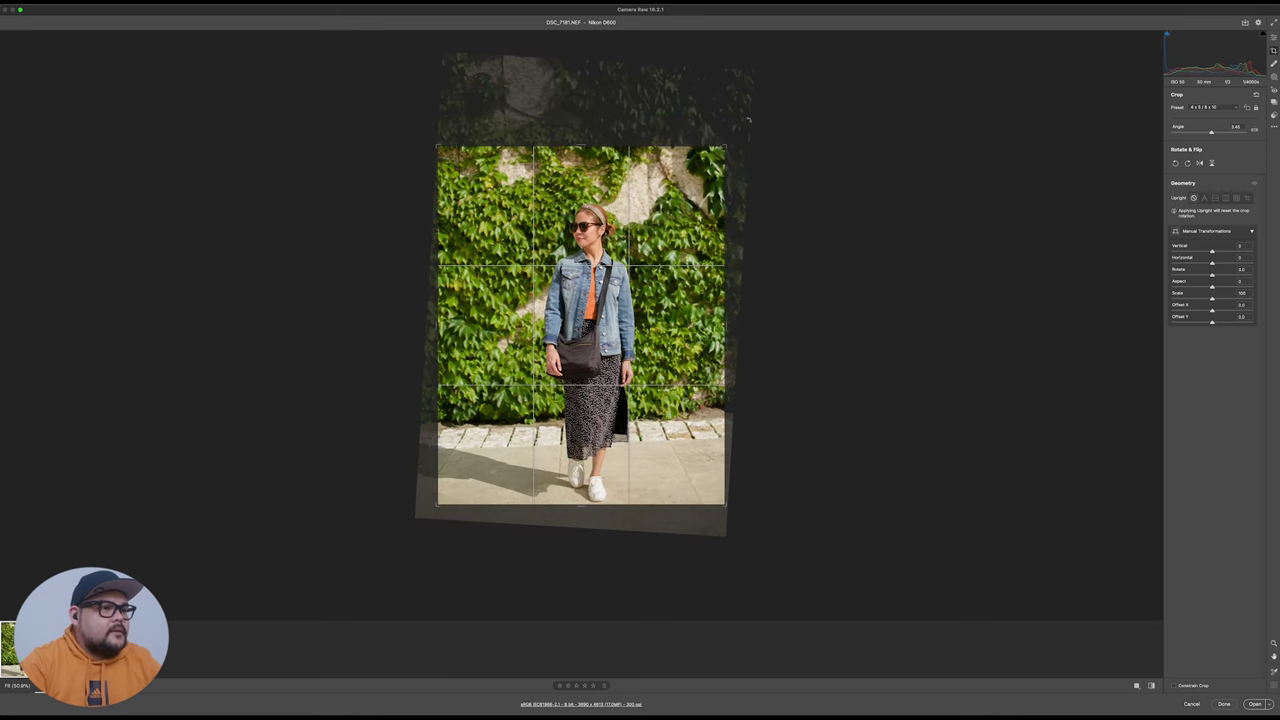
left_click_drag(760, 119, 762, 121)
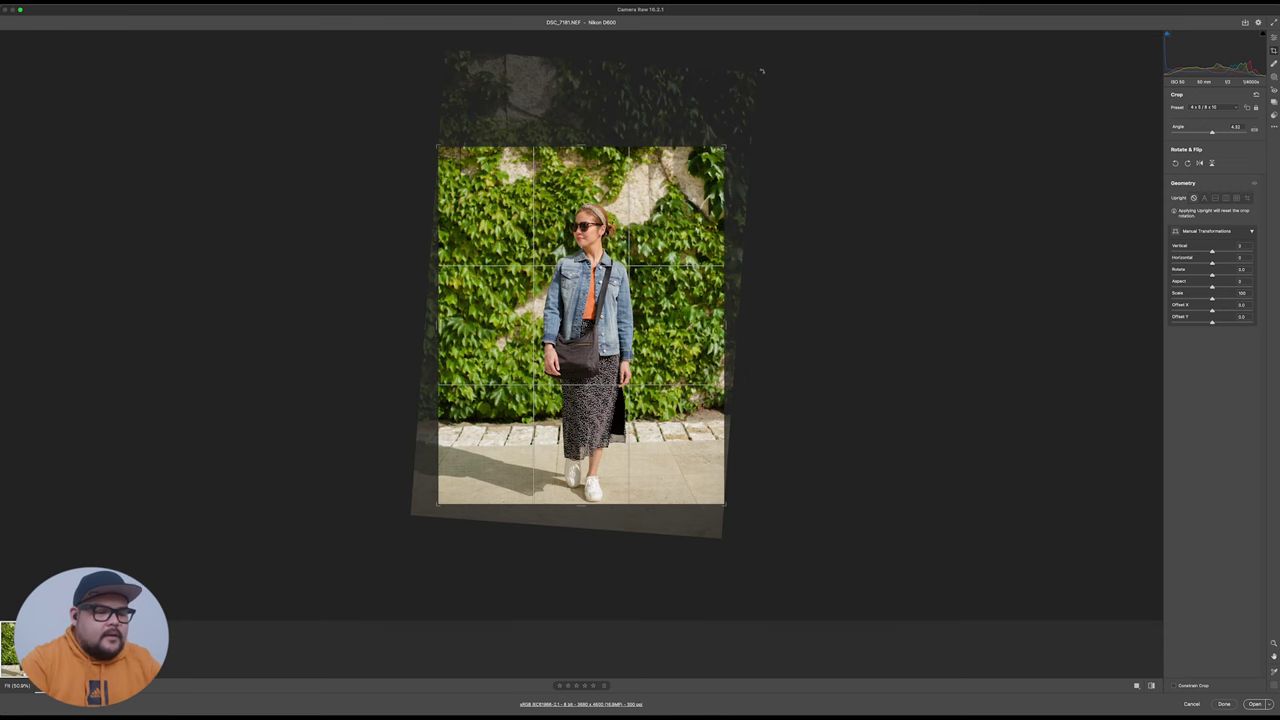
key("Return")
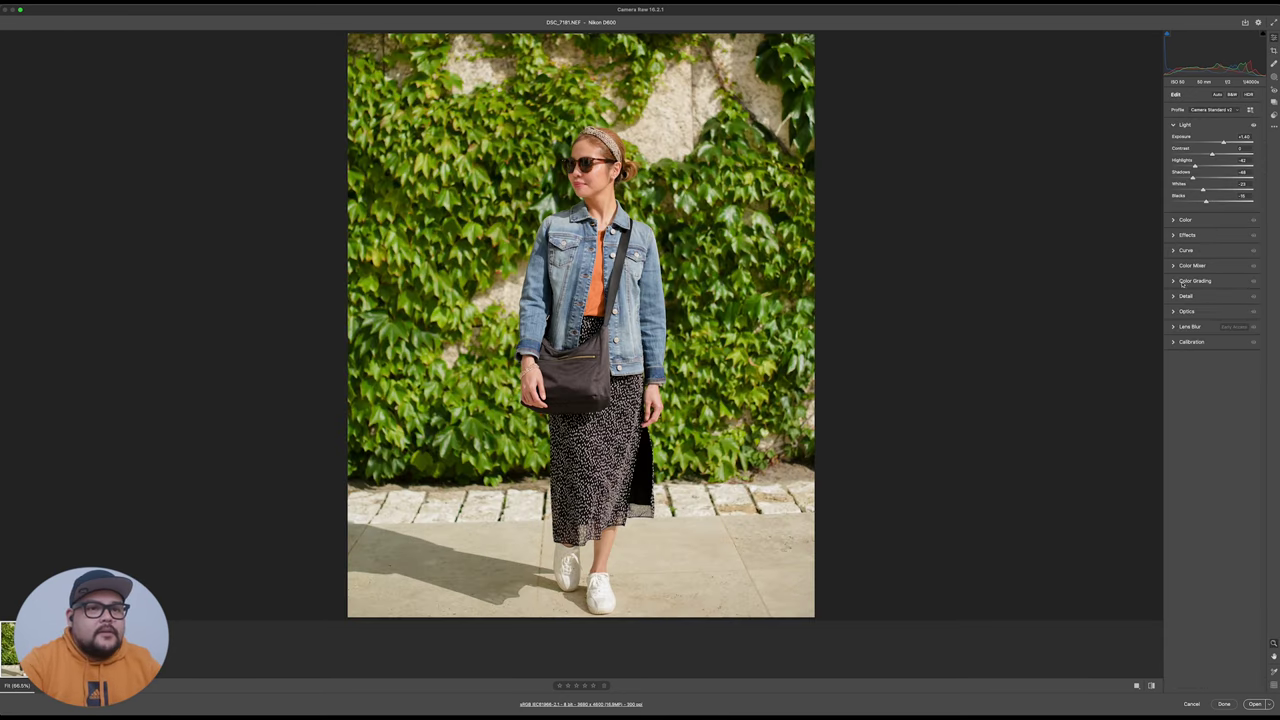
- Cool the portrait's white balance by lowering the temperature to about 4150
left_click(1173, 220)
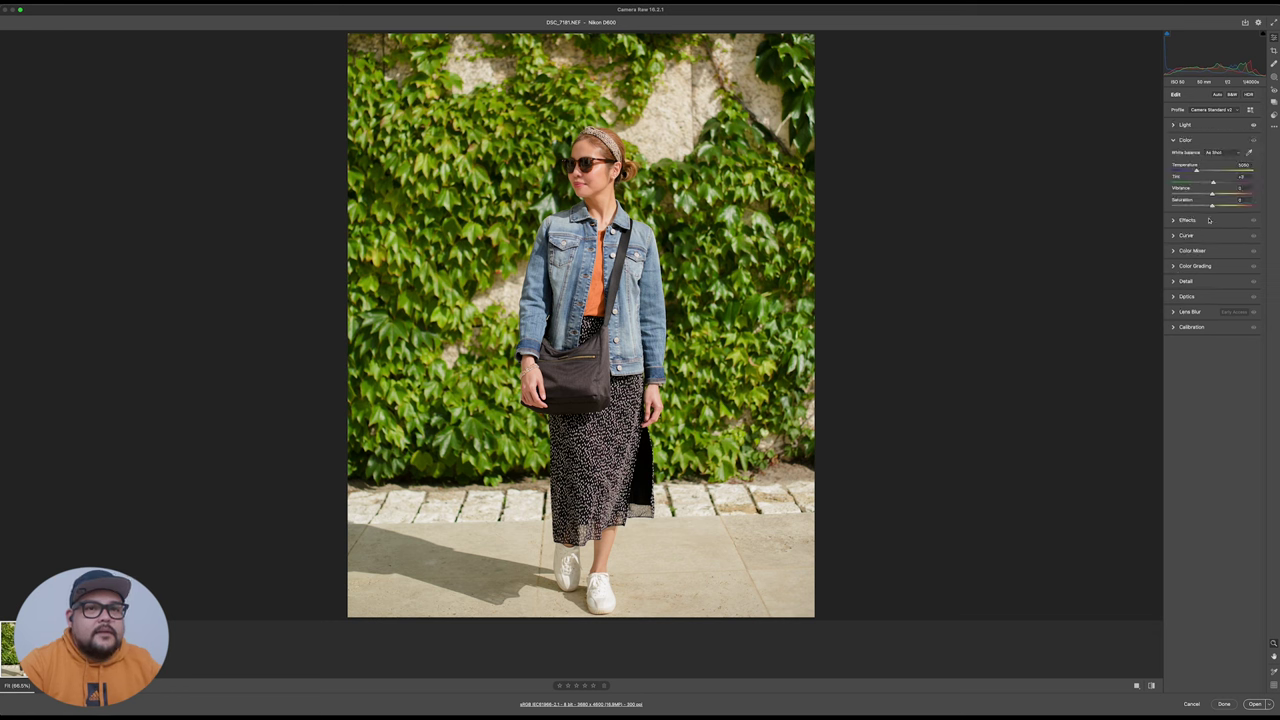
left_click_drag(1201, 173, 1189, 173)
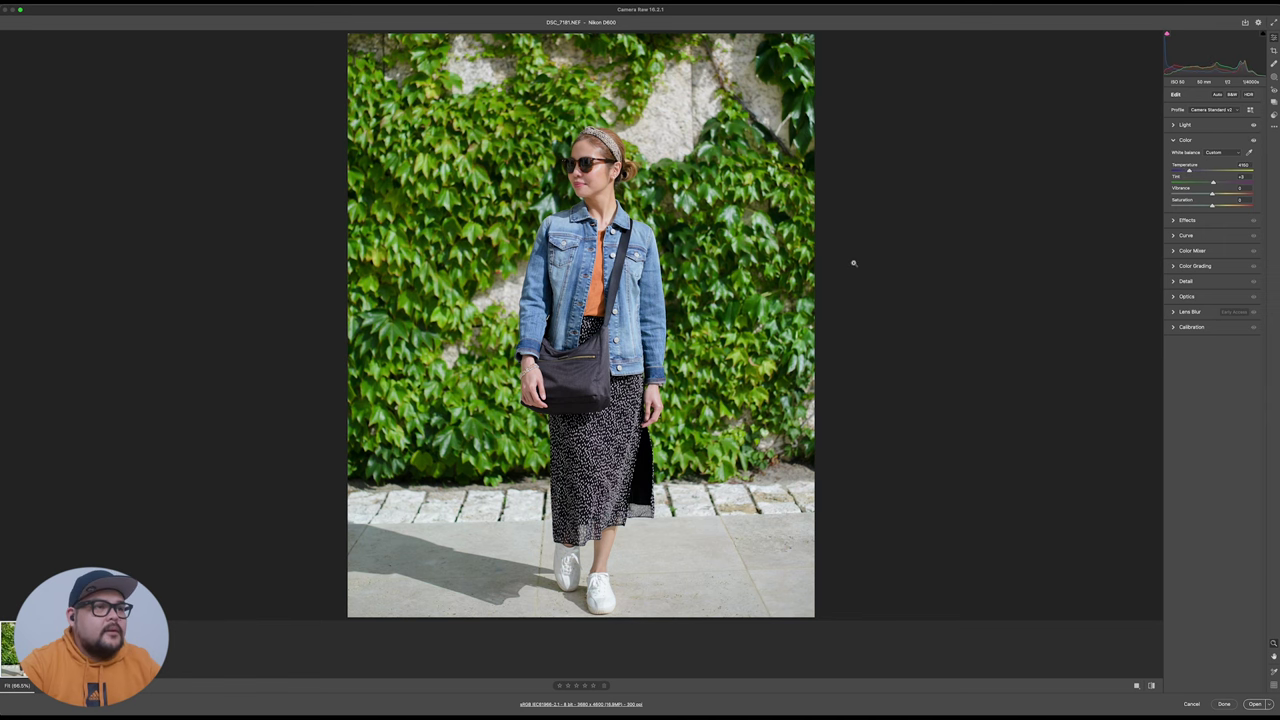
left_click_drag(707, 310, 672, 310)
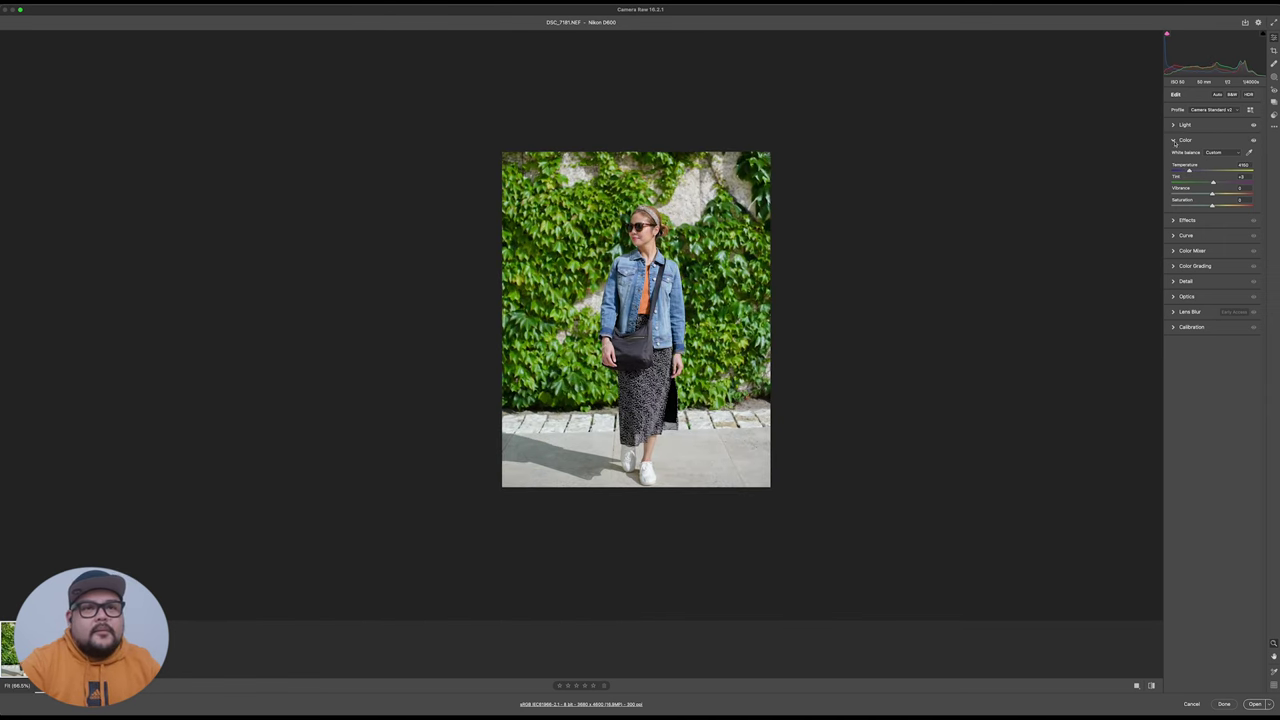
- Apply the Summer tones preset from the Summer Tones 2024 group to the portrait
left_click(1273, 115)
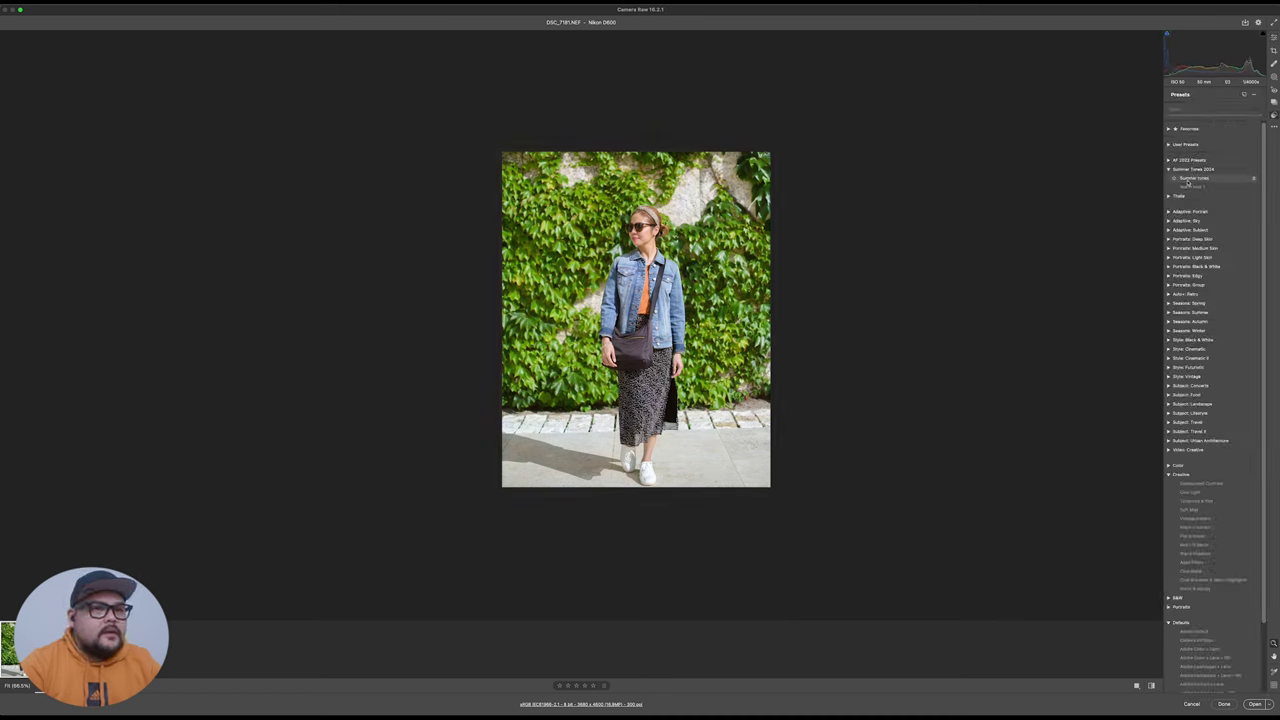
left_click(1192, 178)
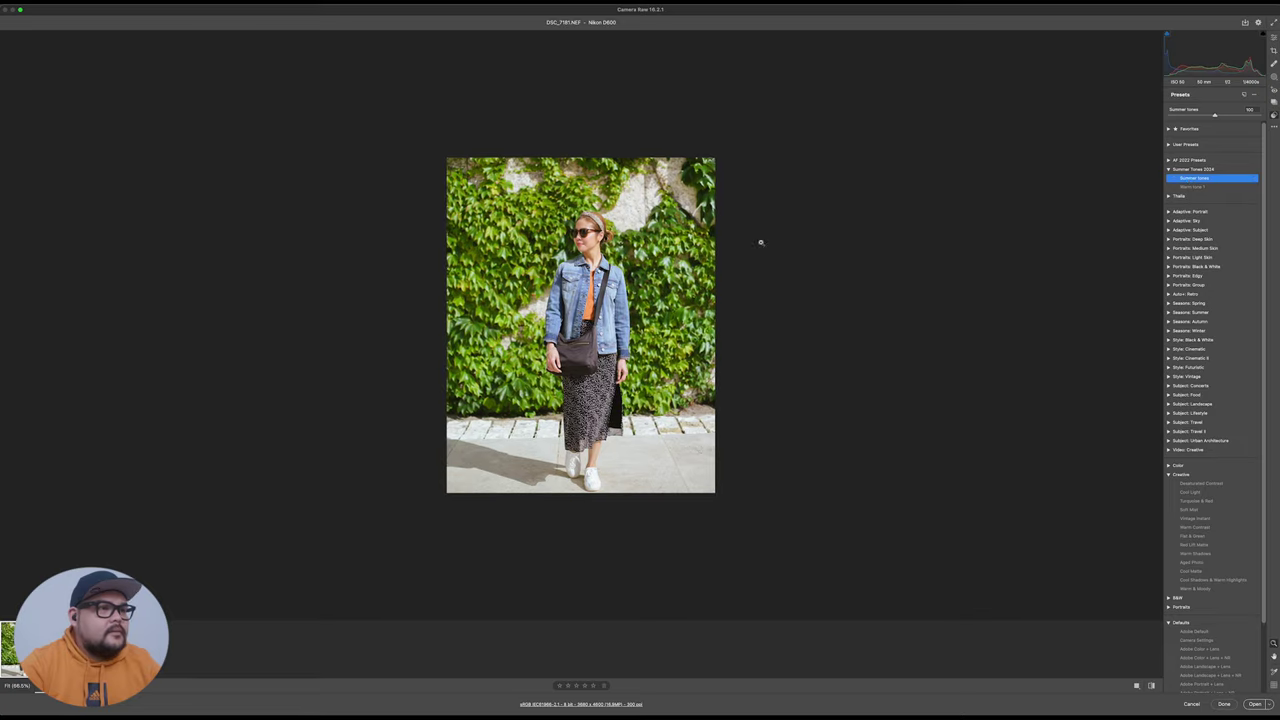
- Zoom in on the woman in the ivy wall portrait and lower the exposure to about +0.85
left_click_drag(556, 236, 714, 232)
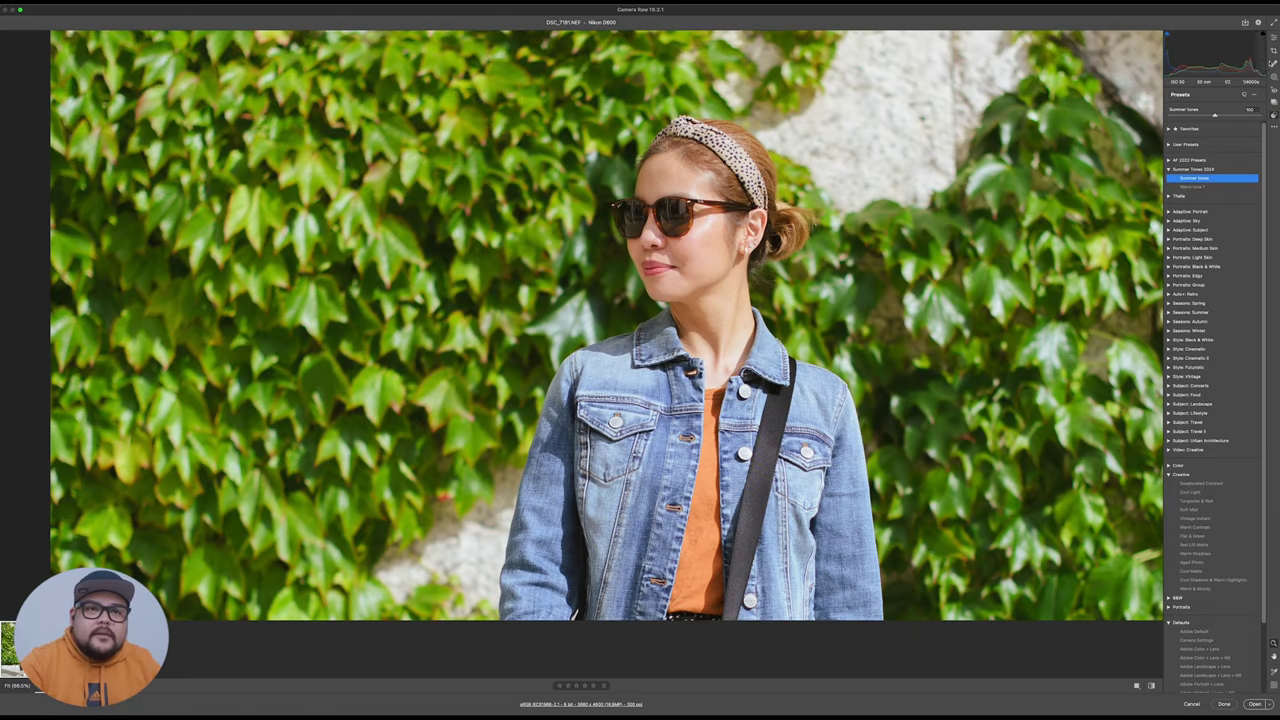
left_click(1273, 37)
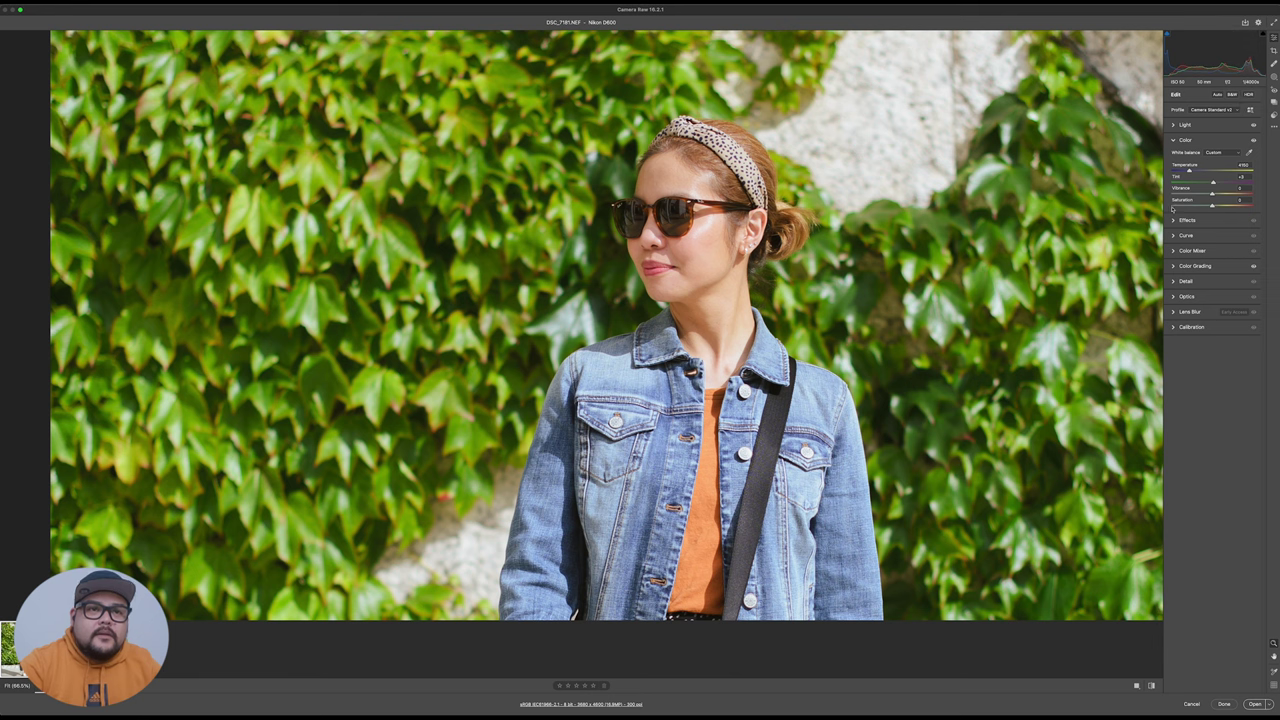
left_click(1174, 125)
left_click_drag(1225, 142, 1220, 142)
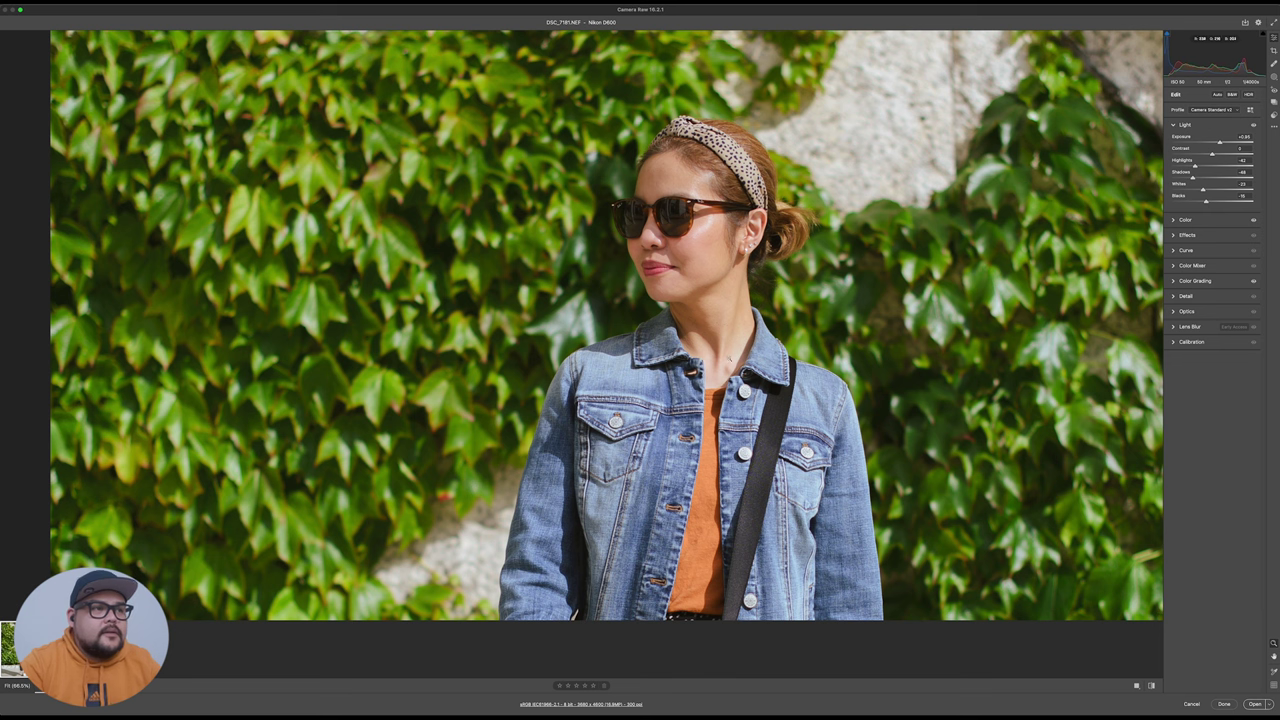
- Open the developed ivy wall portrait in Photoshop and zoom its window out to 33.3%
left_click(1254, 704)
left_click_drag(287, 313, 385, 305)
key("super+0")
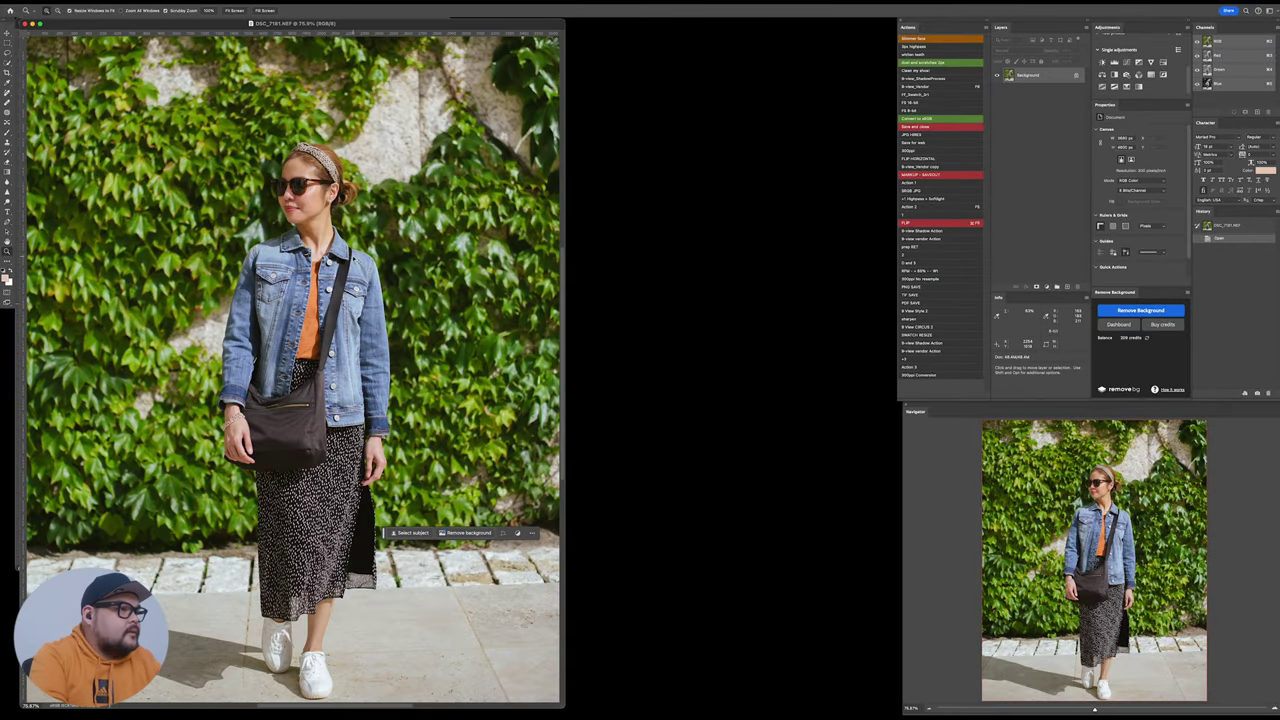
key("super+minus")
key("super+minus")
key("super+minus")
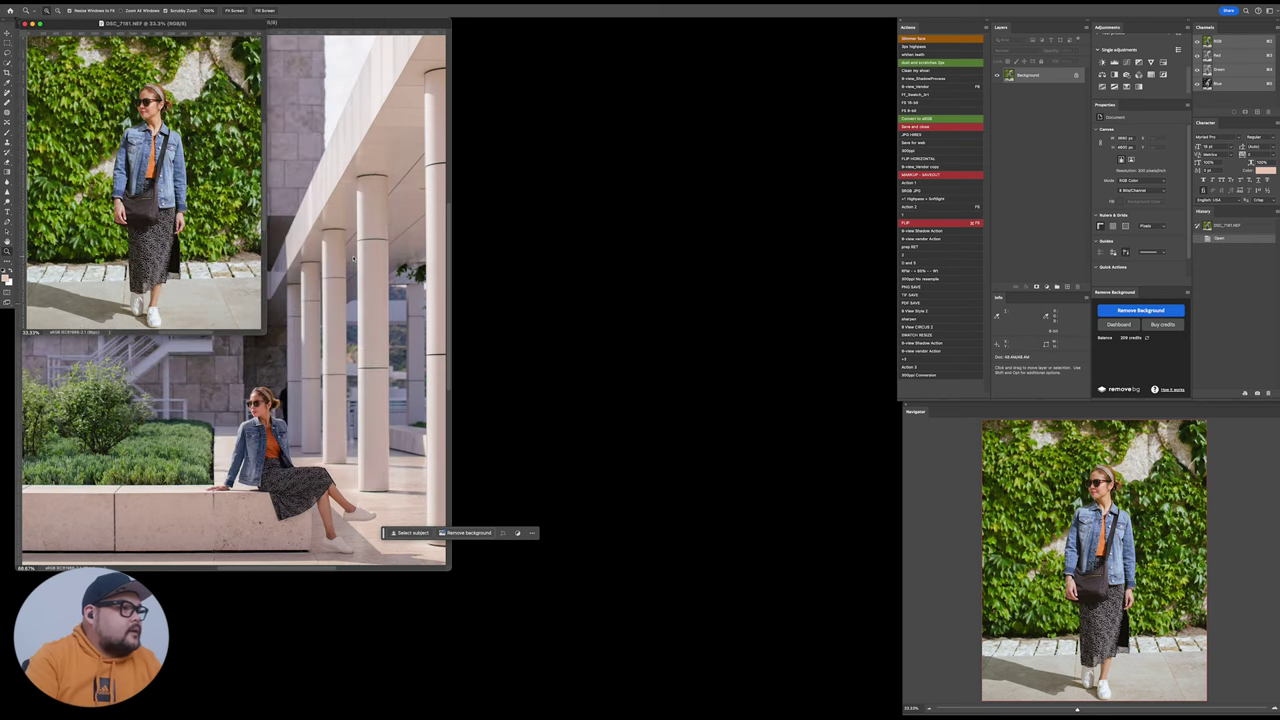
- Move the staircase and columns photo window clear of the ivy portrait and zoom it out to 50%
left_click_drag(335, 22, 673, 41)
key("super+minus")
key("super+minus")
key("super+plus")
key("super+minus")
key("super+plus")
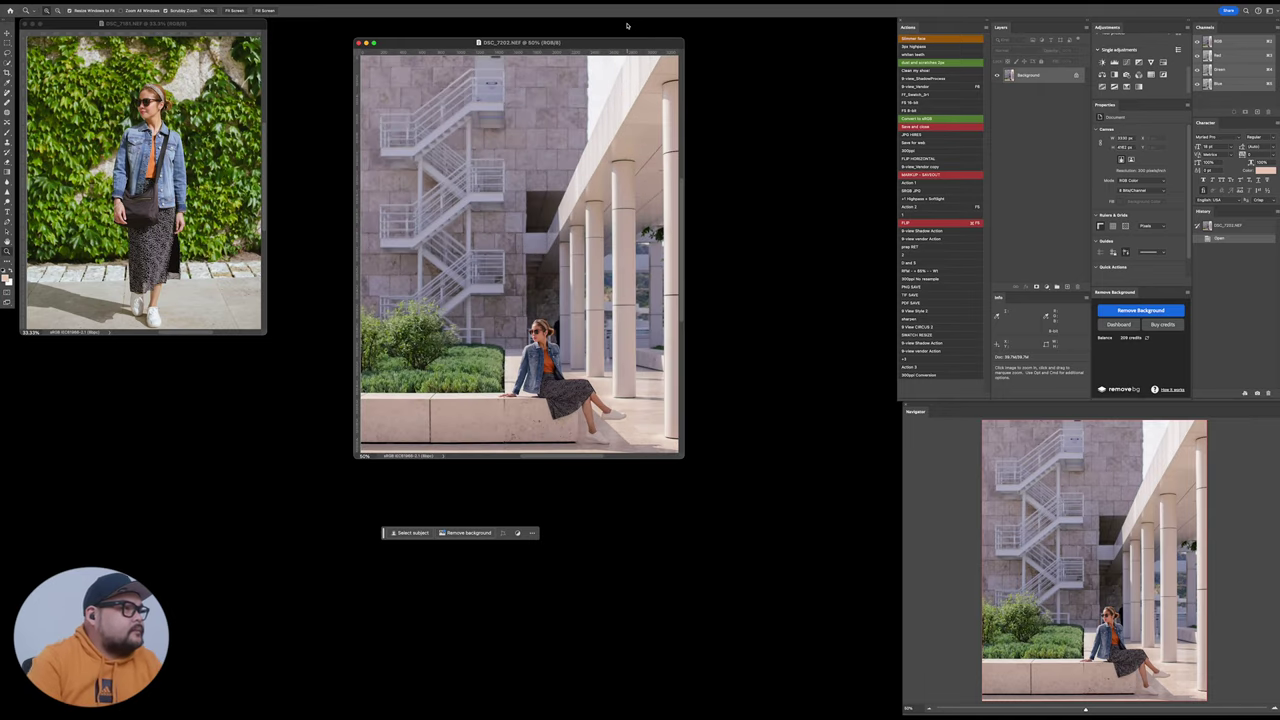
- Switch to the ivy wall portrait, show it in full-screen mode and enlarge it
left_click(216, 27)
key("f")
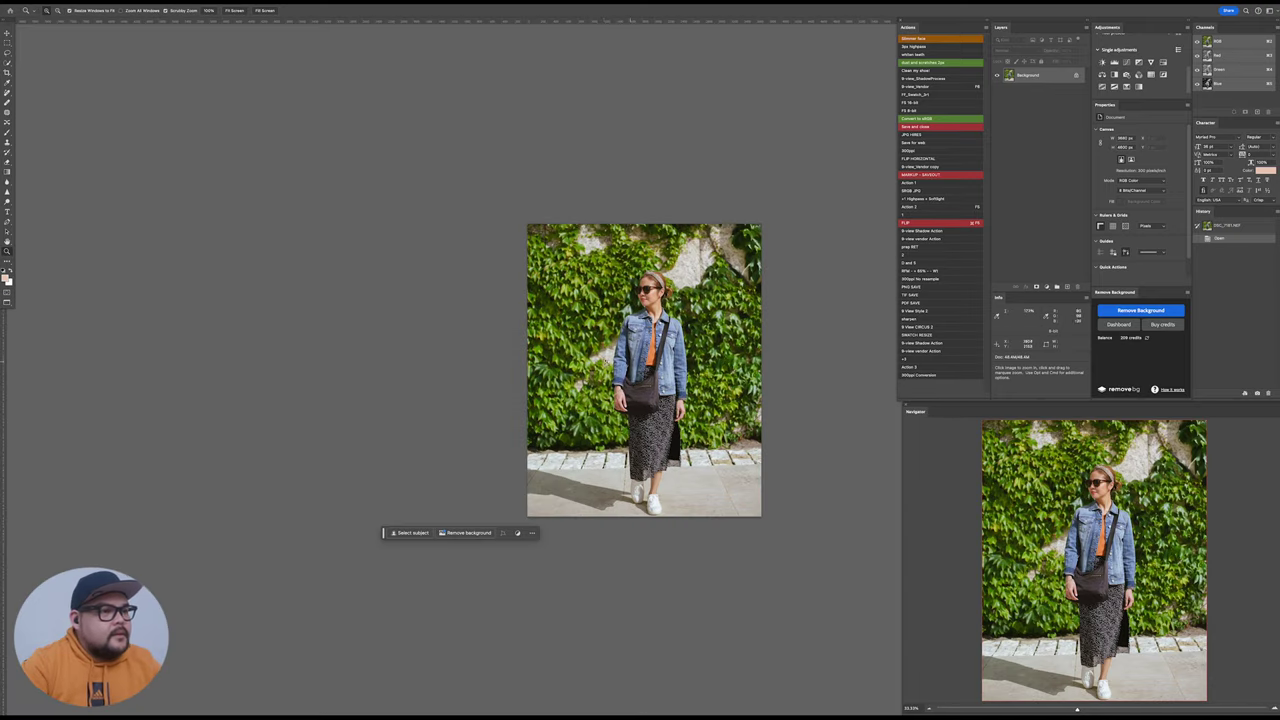
left_click_drag(676, 342, 733, 346)
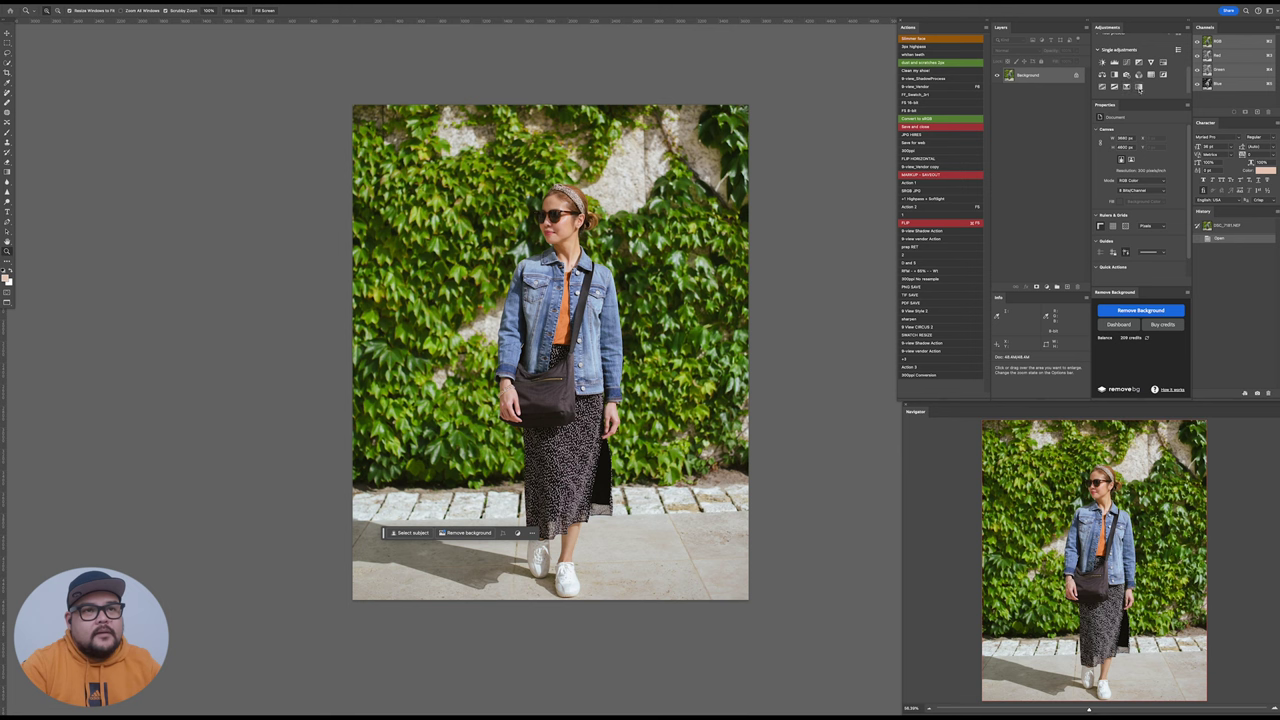
- Add a Gradient Map adjustment layer over the ivy wall portrait and set its blending mode to Soft Light
left_click(1139, 88)
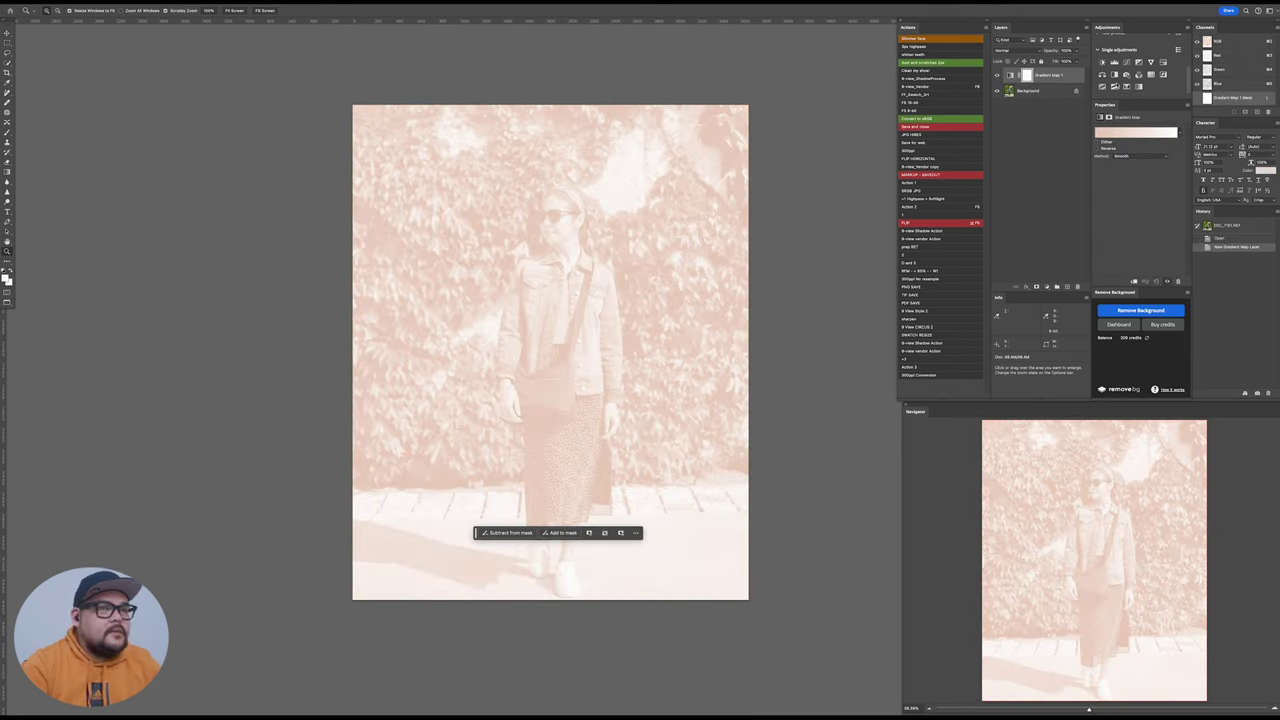
left_click(1018, 49)
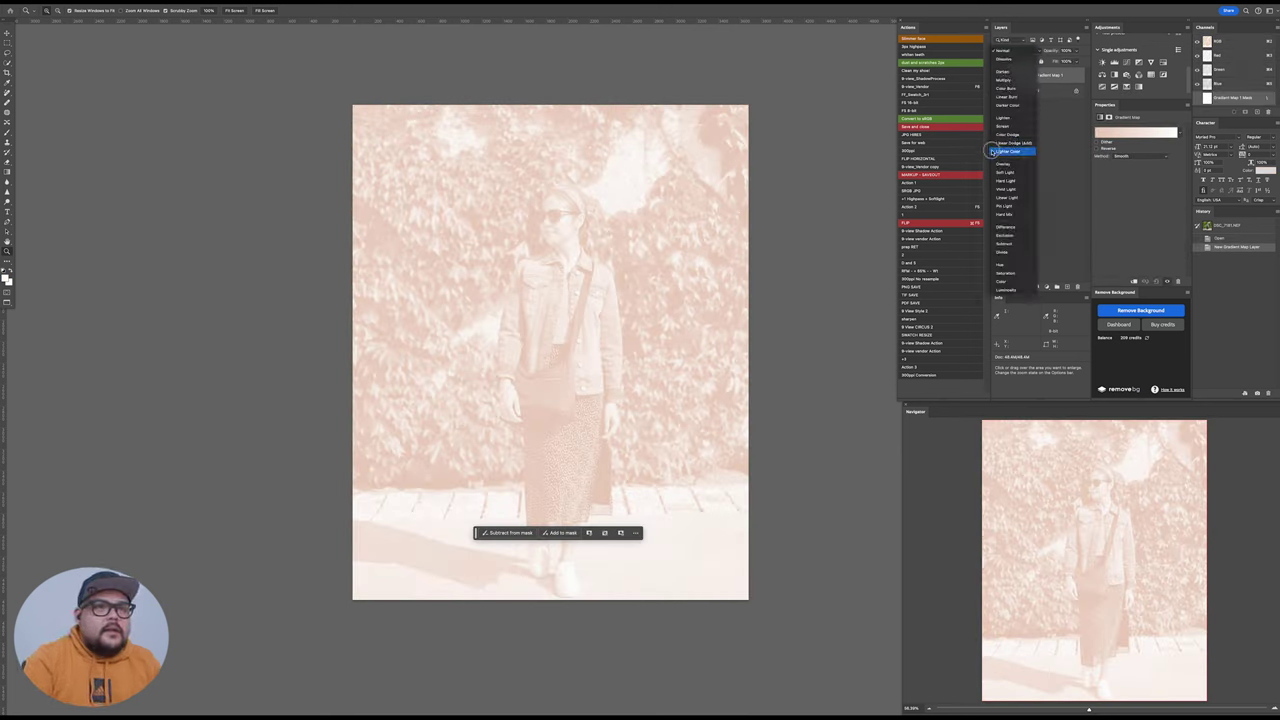
left_click(1008, 173)
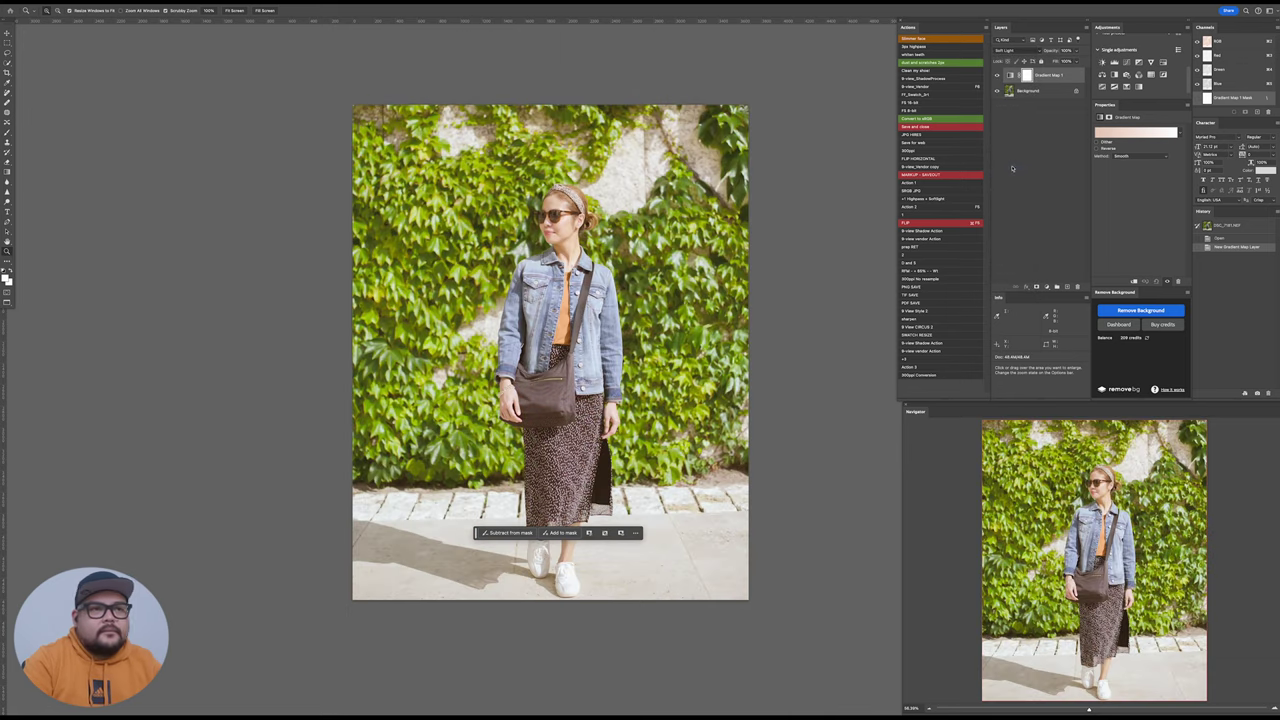
- Change the gradient map to a Noise gradient with about 8% roughness and lower the layer's opacity to about 10%
left_click(1132, 136)
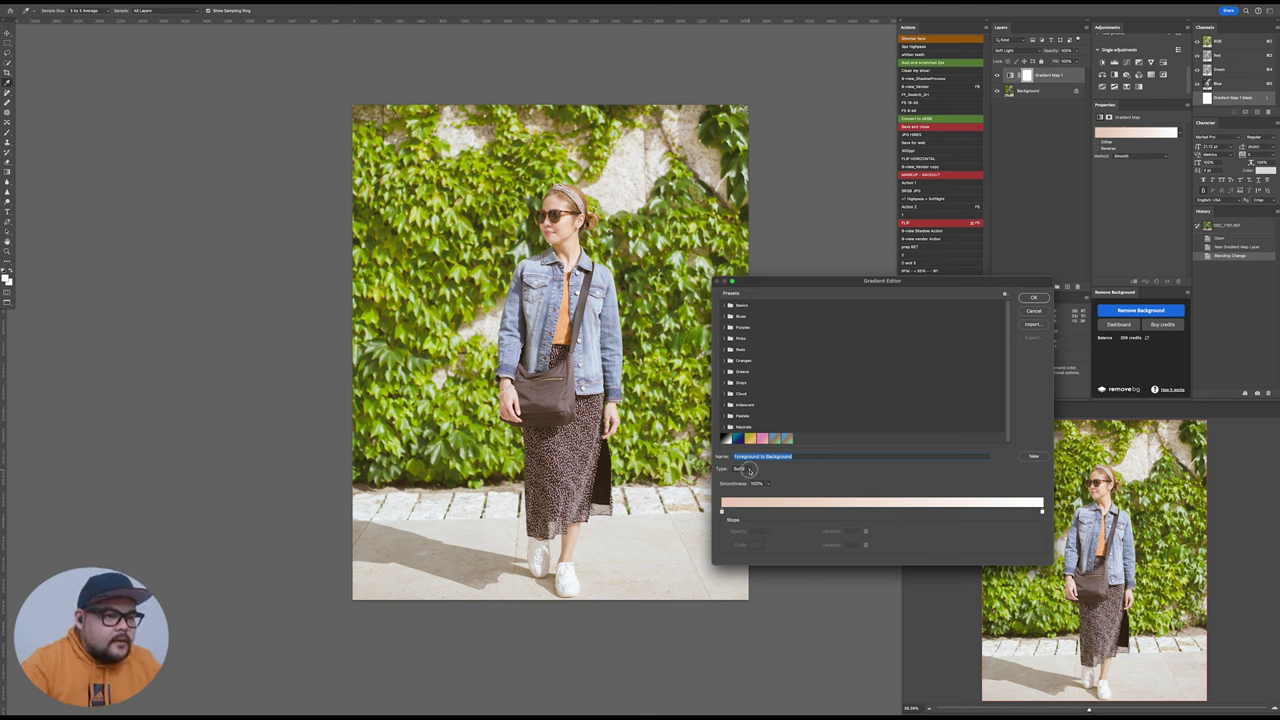
left_click(741, 469)
left_click(748, 481)
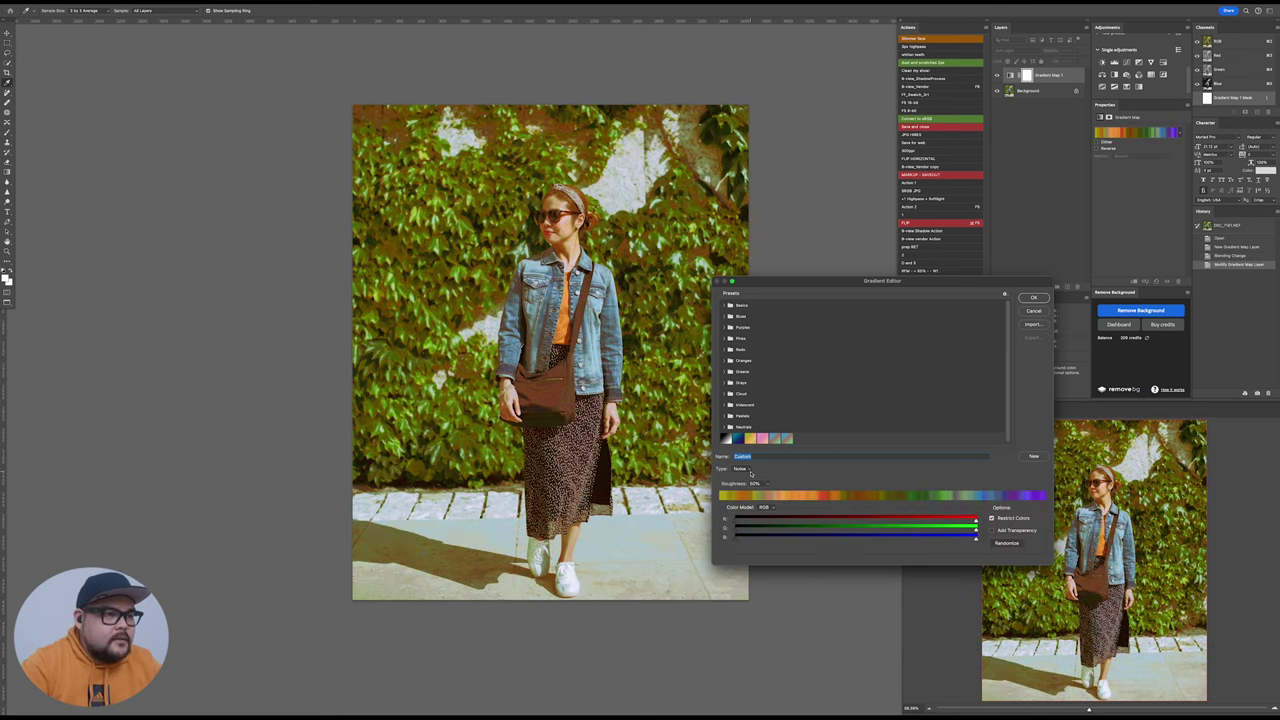
left_click(766, 484)
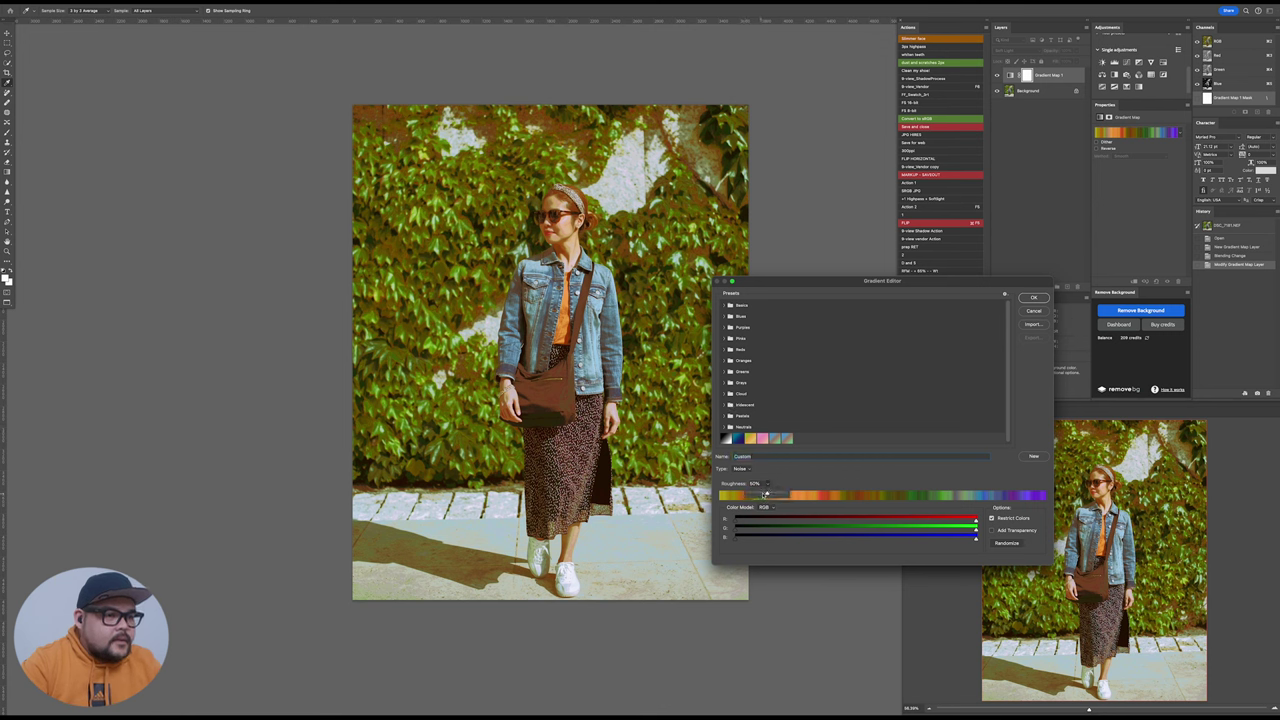
left_click_drag(765, 493, 752, 494)
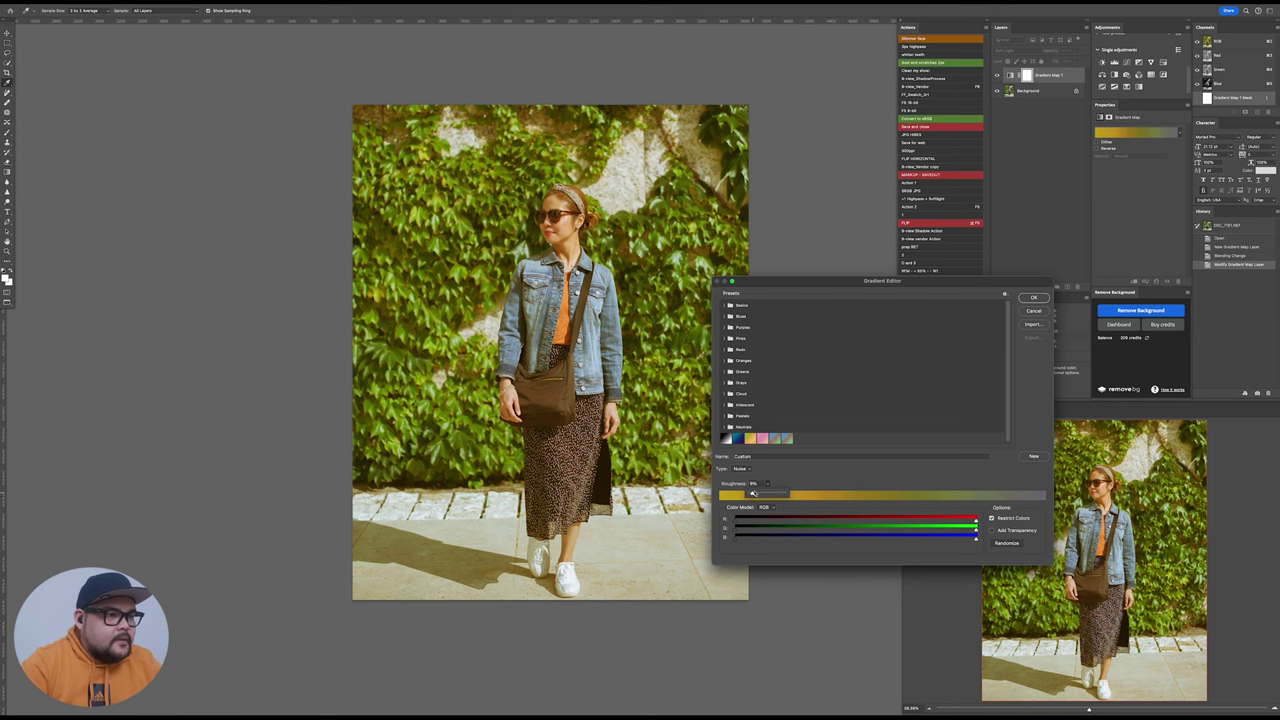
left_click(1036, 298)
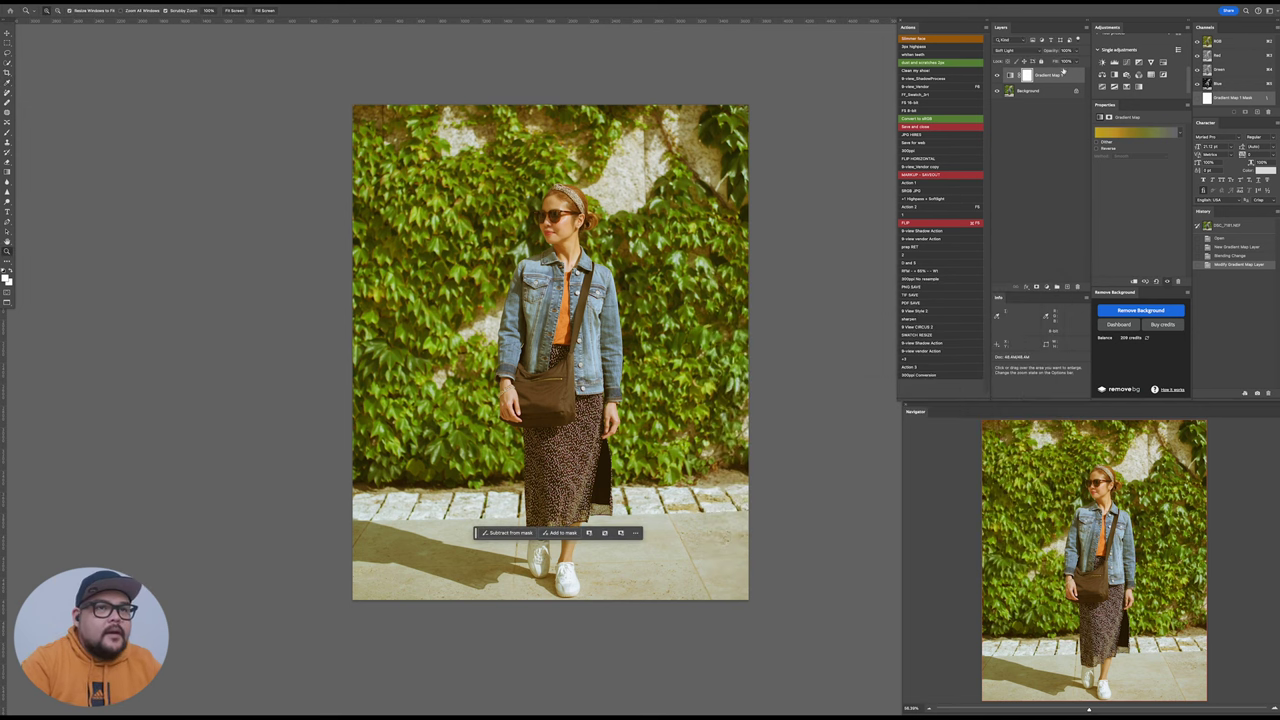
left_click_drag(1063, 58, 1050, 58)
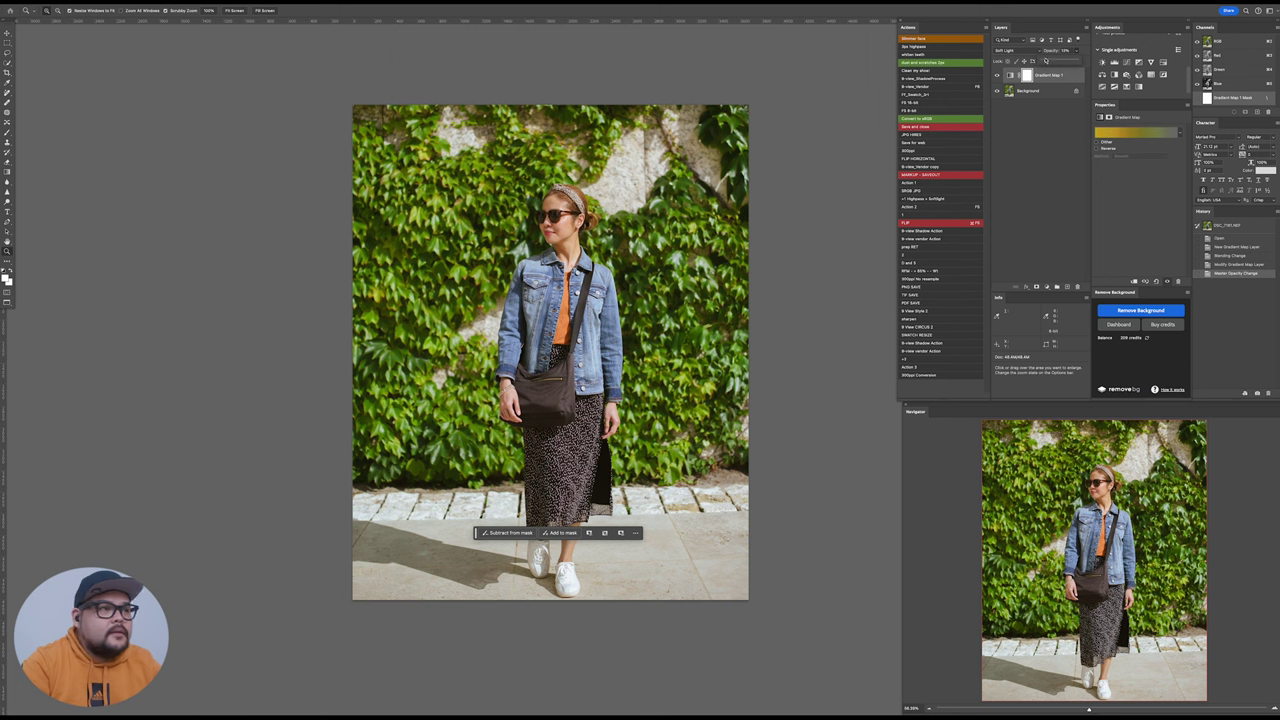
- Randomize the noise gradient repeatedly until it is purple-magenta, and set the gradient map layer's opacity to 20%
left_click(1010, 75)
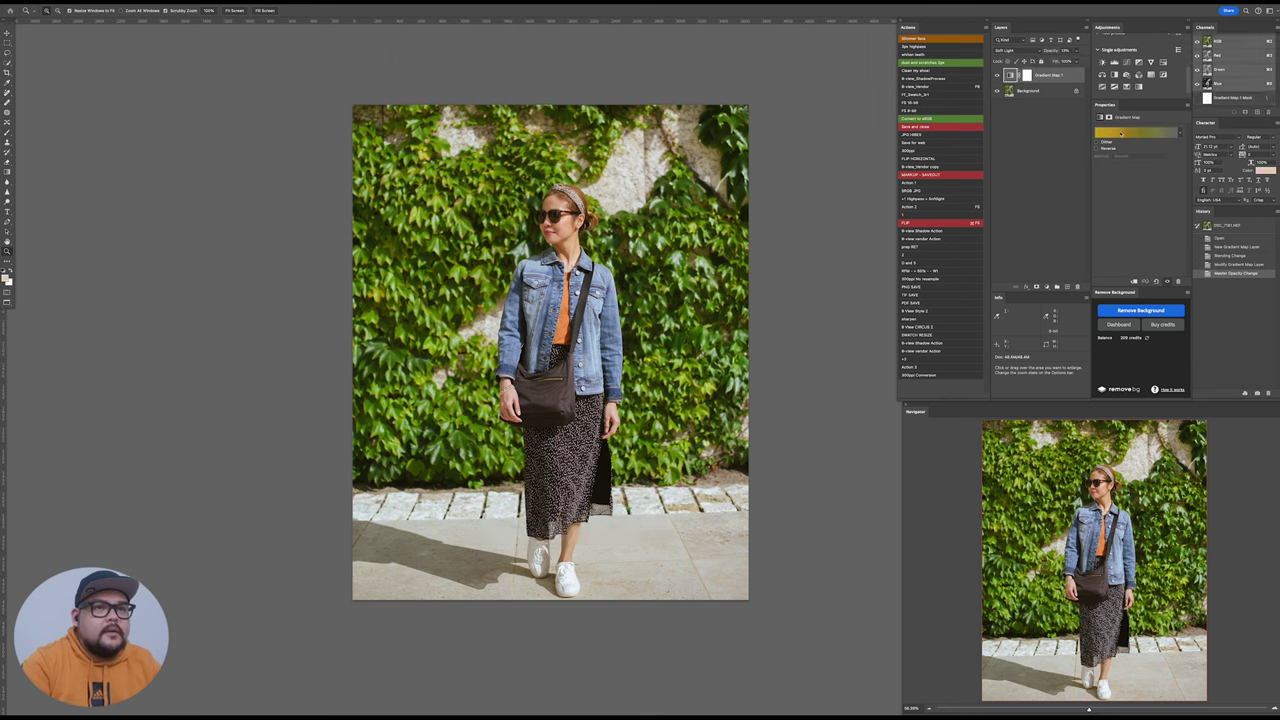
left_click(1117, 133)
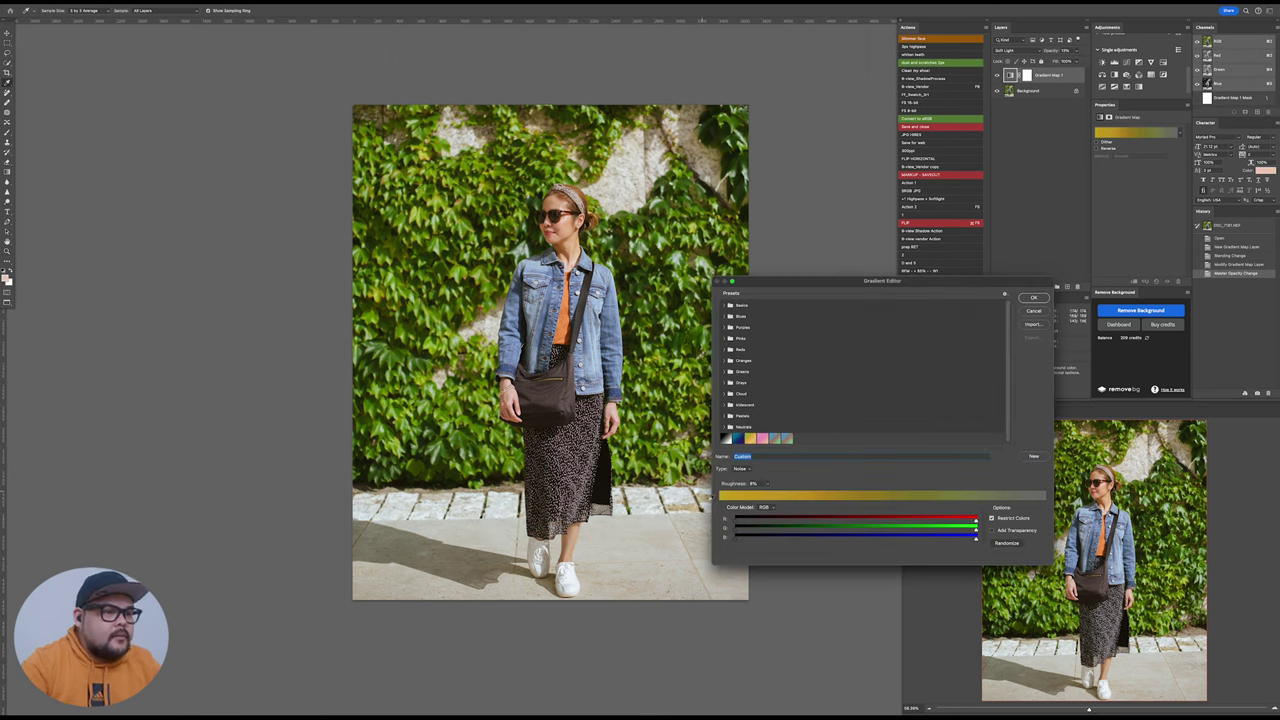
left_click(1006, 544)
left_click(1007, 544)
left_click(1008, 544)
left_click(1009, 545)
left_click(1010, 546)
left_click(1012, 547)
left_click(1013, 547)
left_click(1015, 548)
left_click(1016, 548)
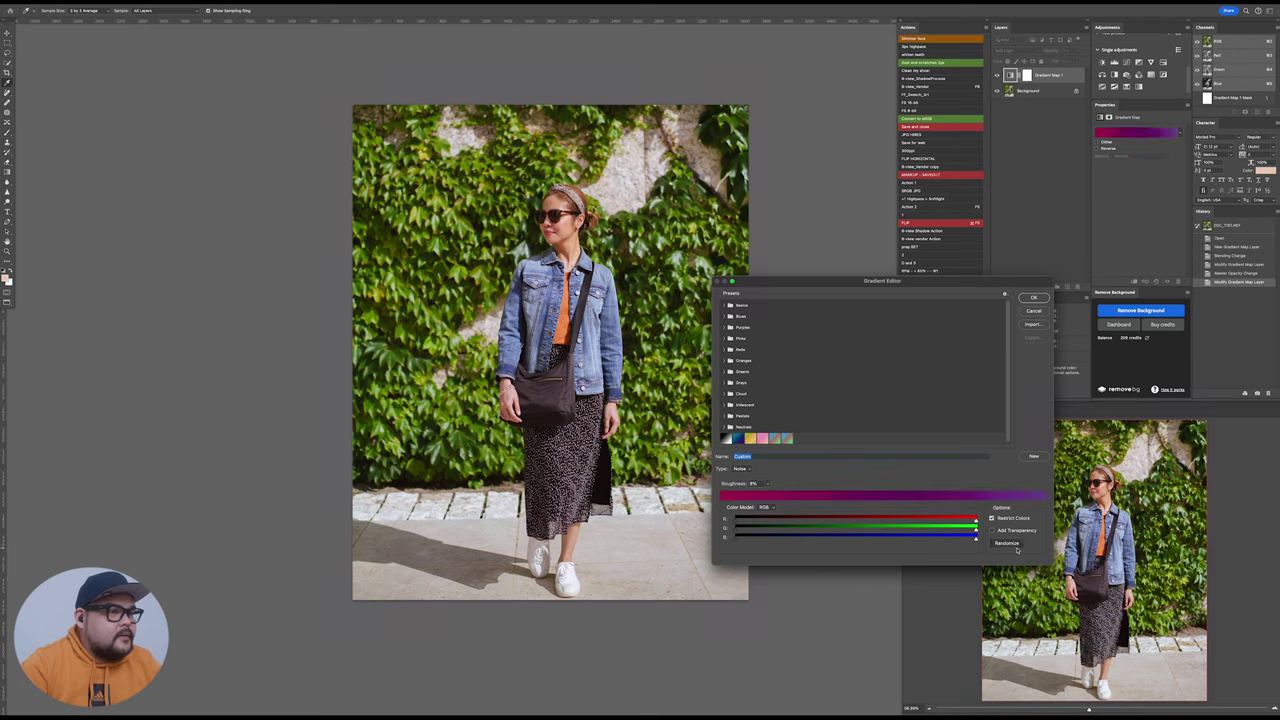
left_click(1014, 547)
left_click(1012, 545)
left_click(1013, 546)
left_click(1014, 546)
left_click(1014, 546)
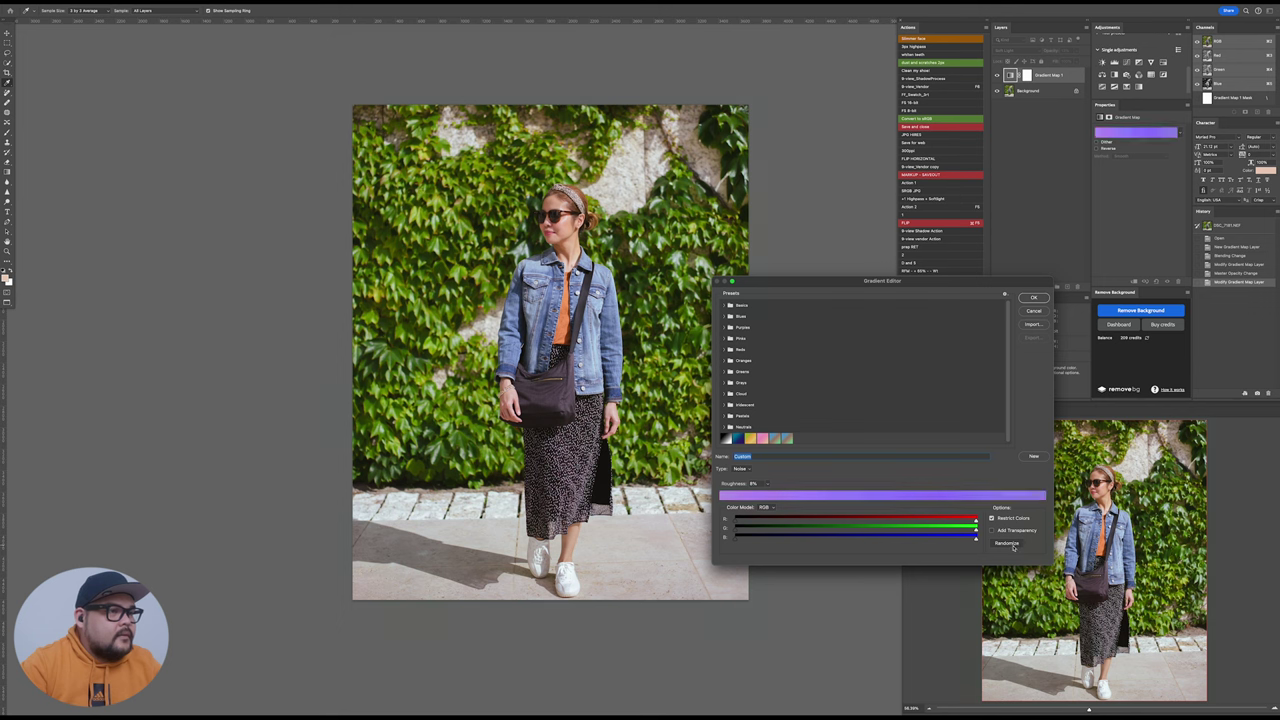
left_click(1014, 546)
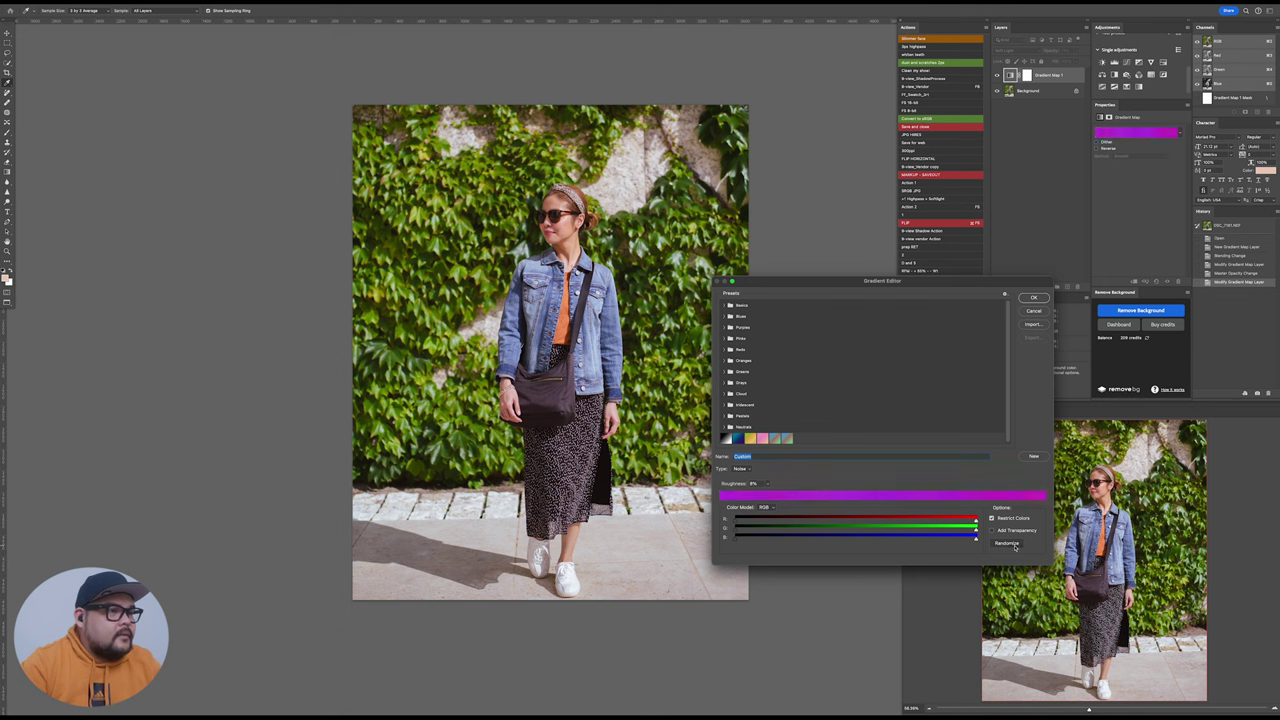
left_click(1034, 298)
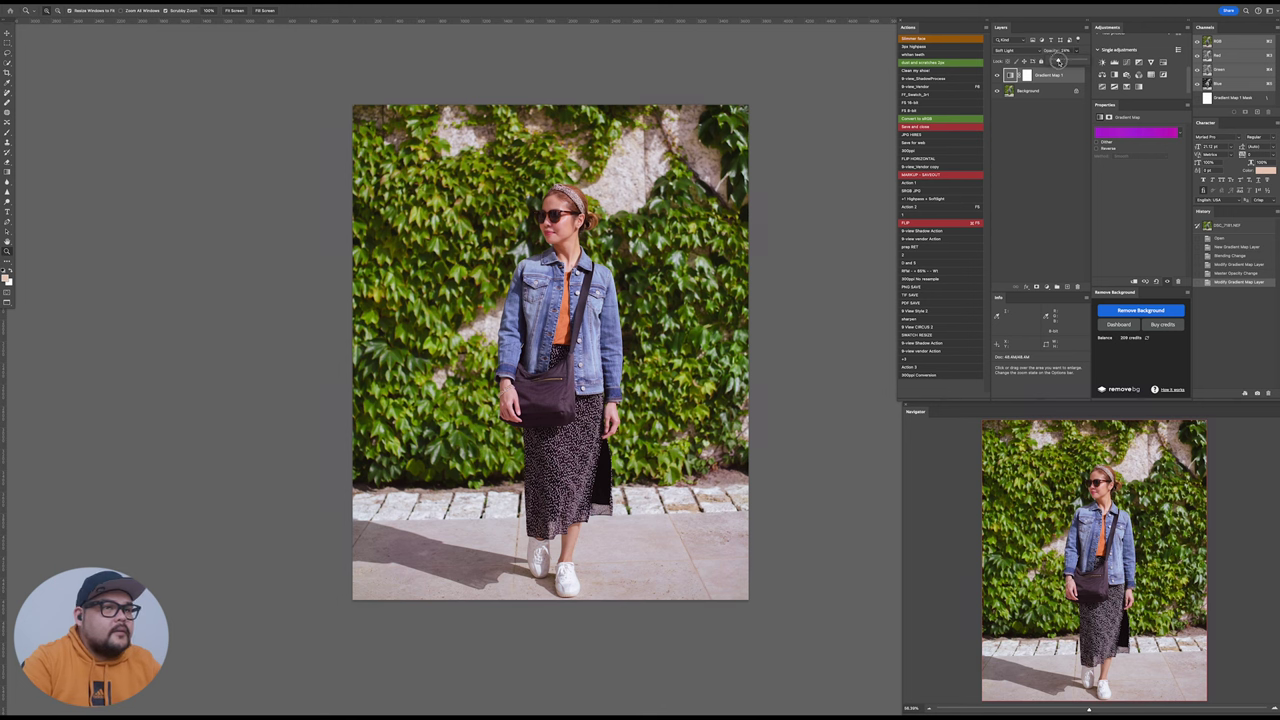
left_click_drag(1058, 61, 1059, 56)
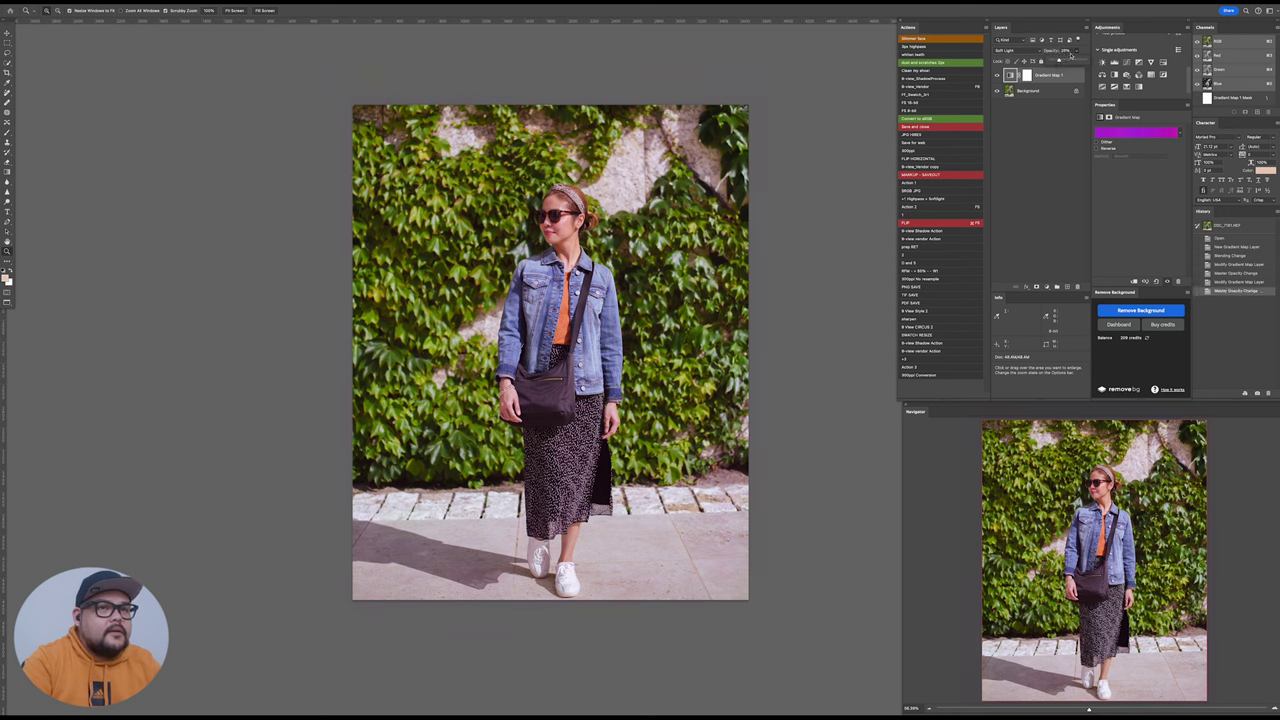
left_click(1128, 244)
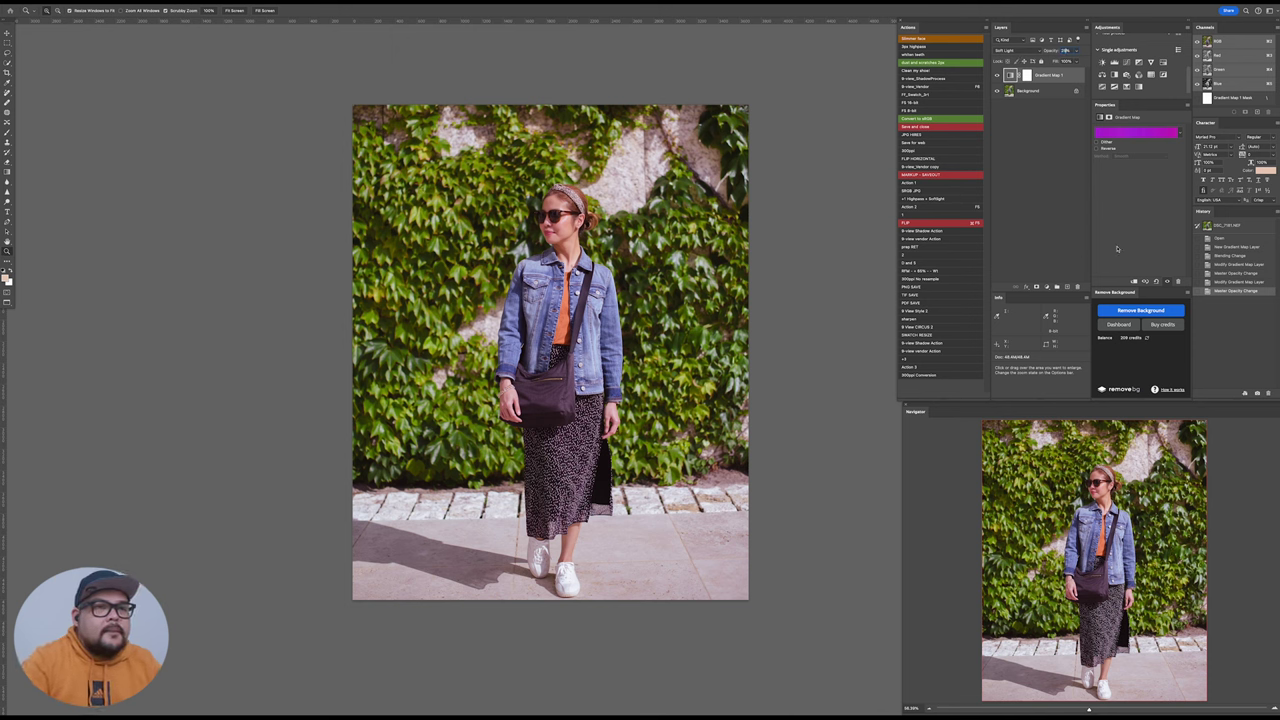
- Randomize the gradient map's noise colors again until a muted blue-to-olive gradient comes up, and accept it
left_click(1136, 130)
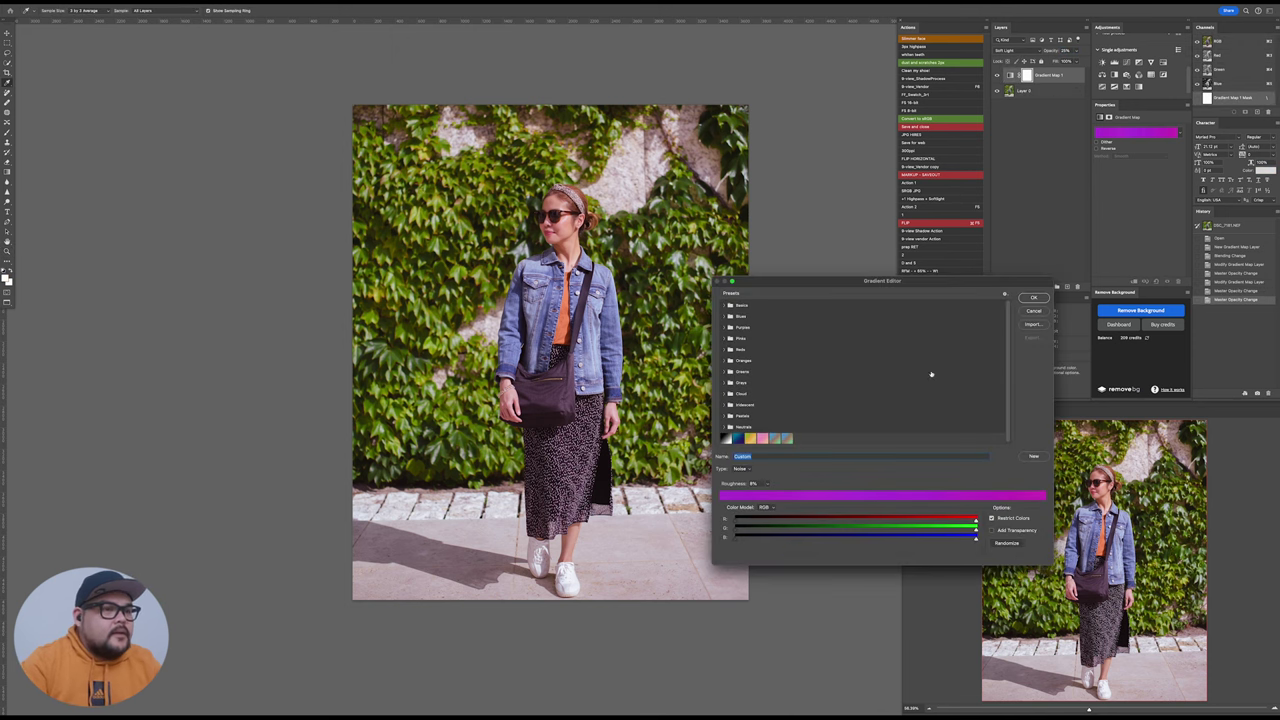
left_click(1008, 544)
left_click(1008, 544)
left_click(1009, 545)
left_click(1009, 545)
left_click(1009, 545)
left_click(1010, 547)
left_click(1034, 297)
- Compare the portrait with and without the gradient map by toggling the layer's visibility
left_click(996, 76)
left_click(996, 76)
left_click(996, 76)
left_click(996, 76)
left_click(996, 76)
left_click(996, 76)
- Randomize the noise gradient to a dark blue variation and apply it to the gradient map layer
left_click(1119, 134)
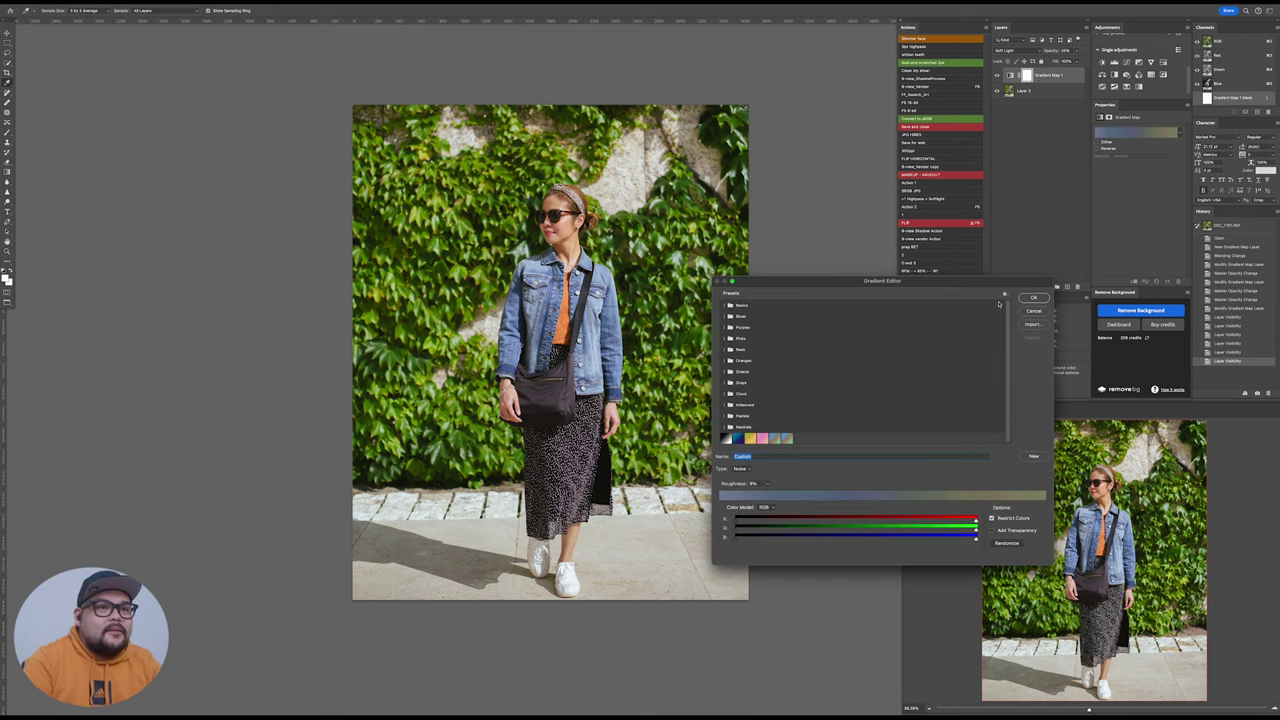
left_click(1000, 543)
left_click(1004, 544)
left_click(1005, 544)
left_click(1007, 545)
left_click(1033, 298)
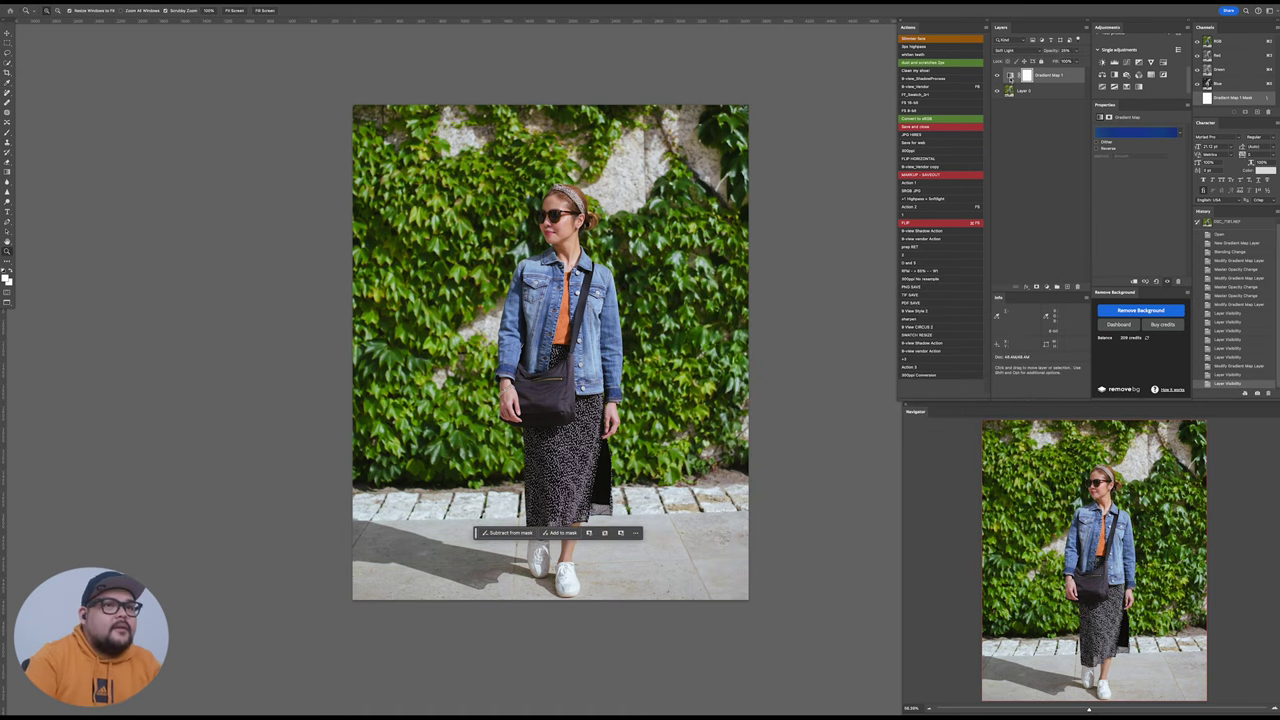
- Examine the dark blue gradient map's effect on the woman, including close up, by toggling the layer's visibility
left_click(997, 75)
left_click(997, 75)
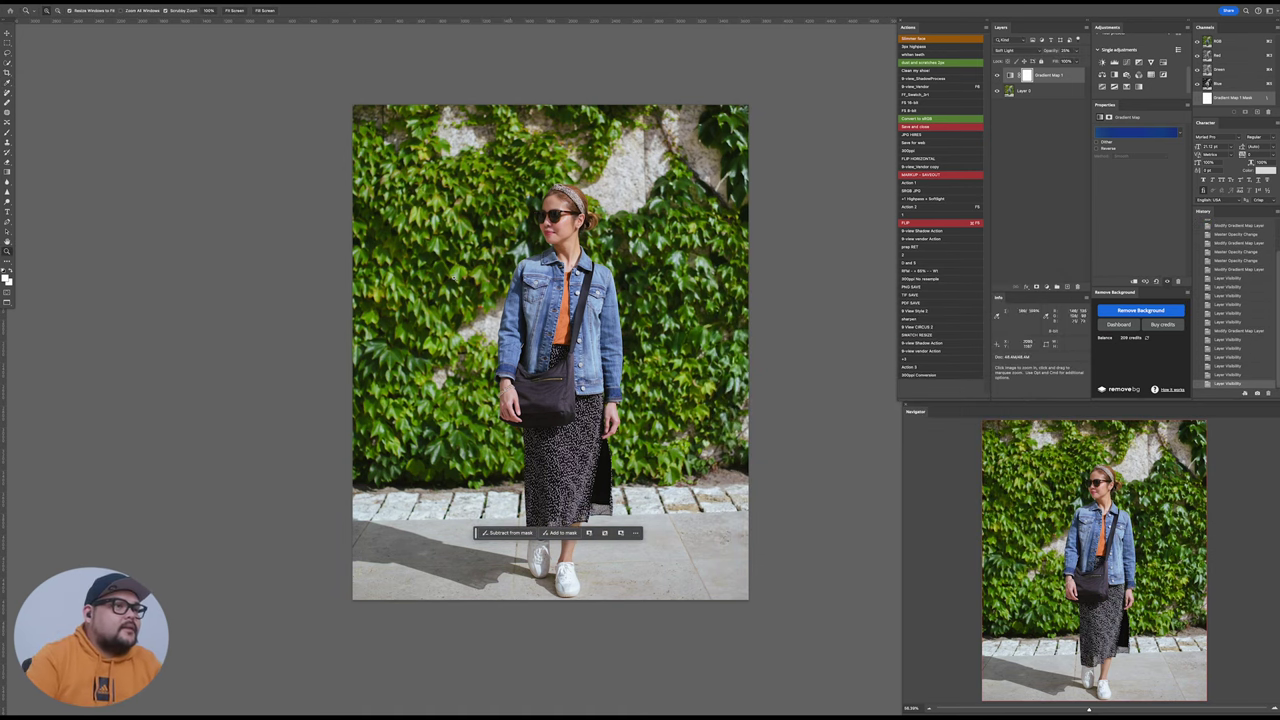
left_click_drag(519, 236, 648, 287)
left_click_drag(786, 193, 744, 200)
left_click(997, 75)
left_click(997, 75)
left_click(997, 75)
left_click(997, 75)
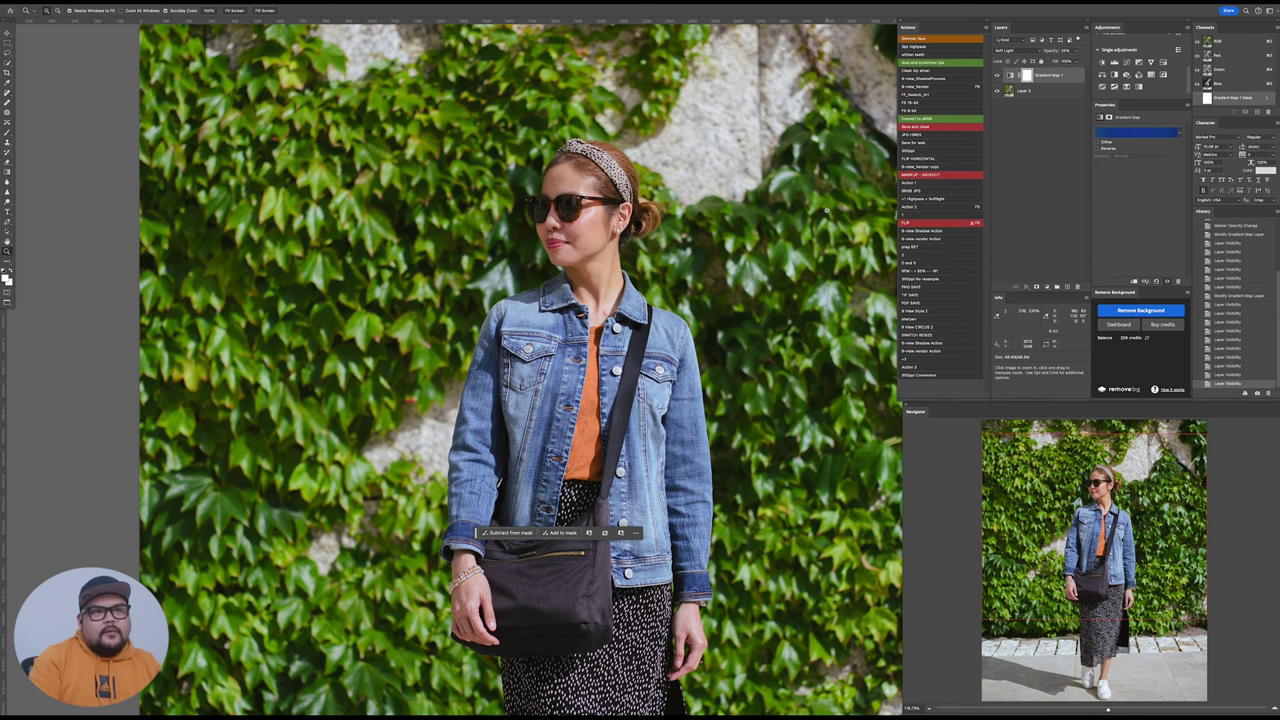